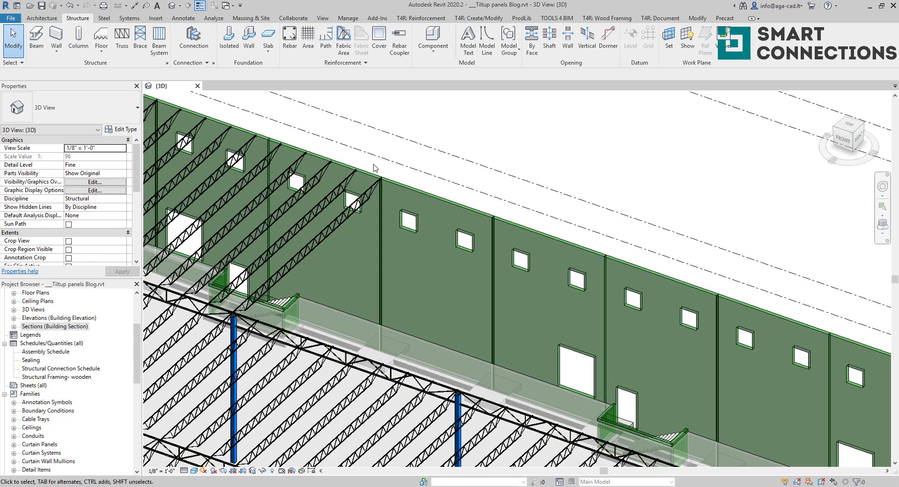
- Create a new family from the Generic Model face based.rft template in the English_I folder
scroll(375, 168, "up", 4)
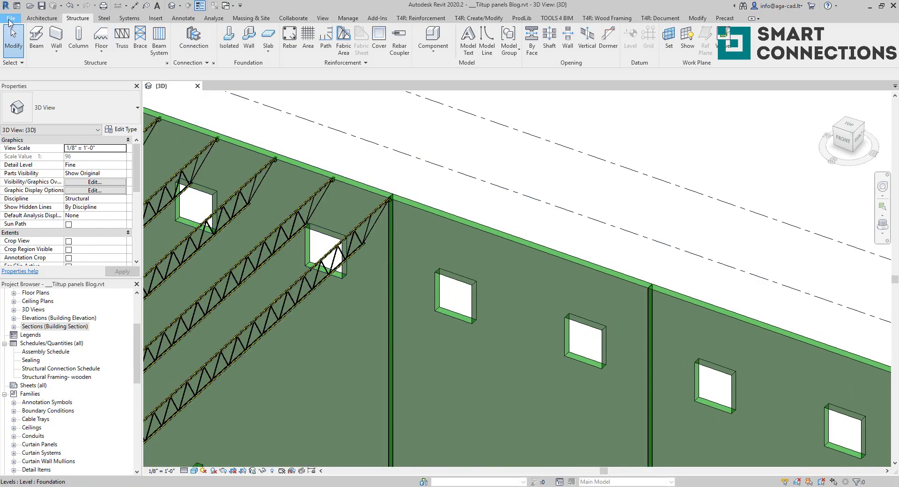
left_click(10, 20)
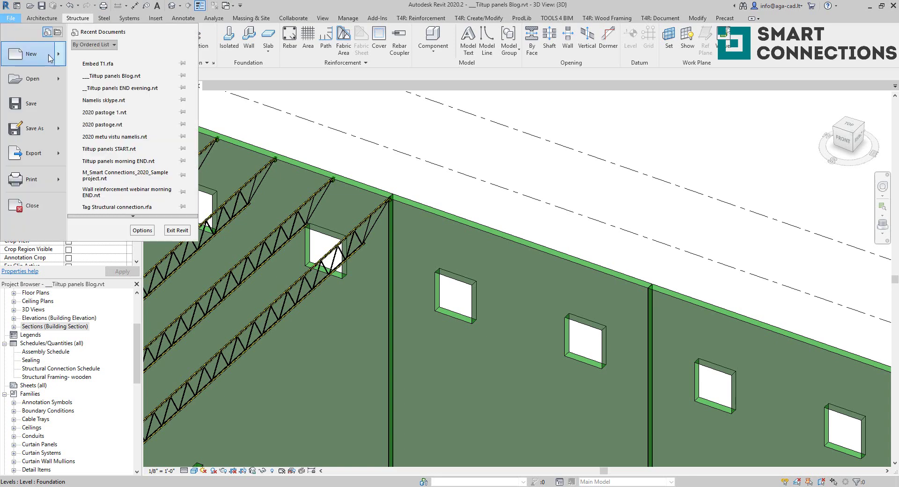
left_click(550, 174)
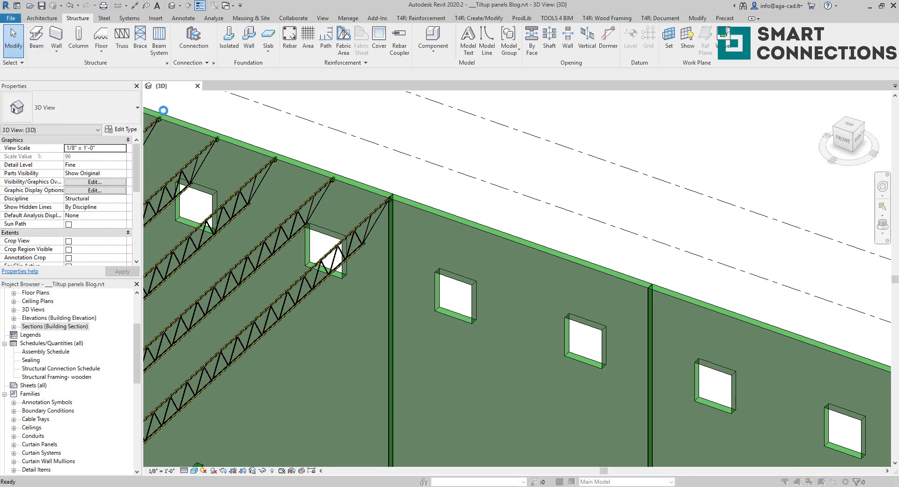
left_click(508, 286)
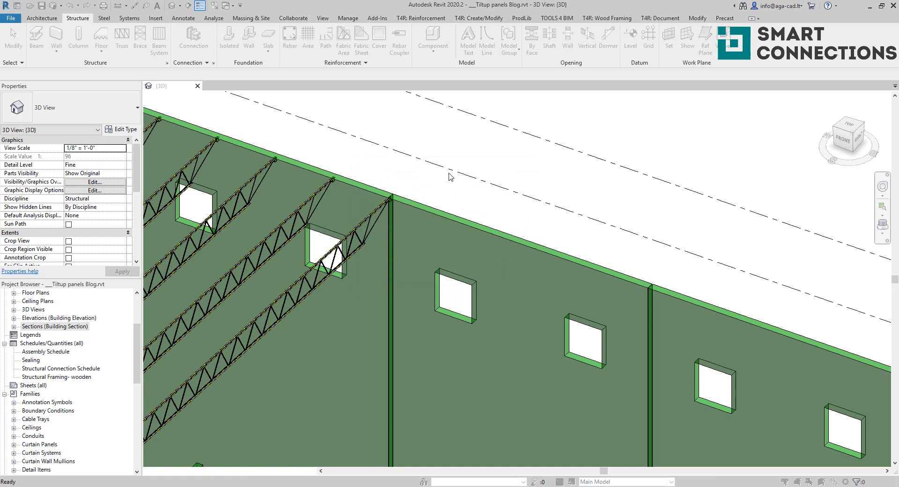
left_click(538, 152)
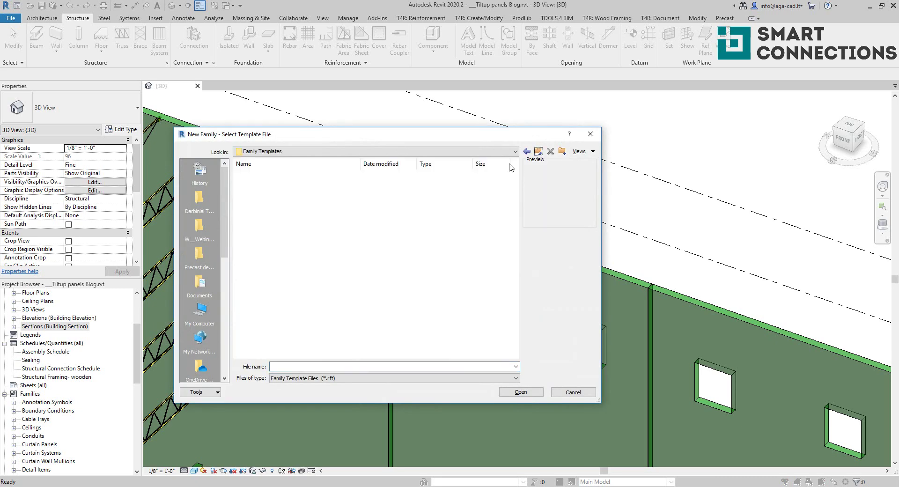
double_click(275, 205)
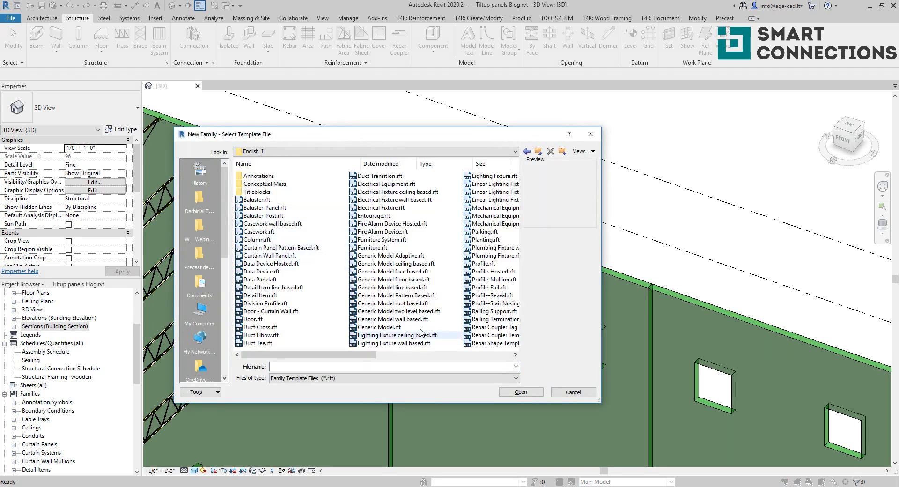
left_click(422, 272)
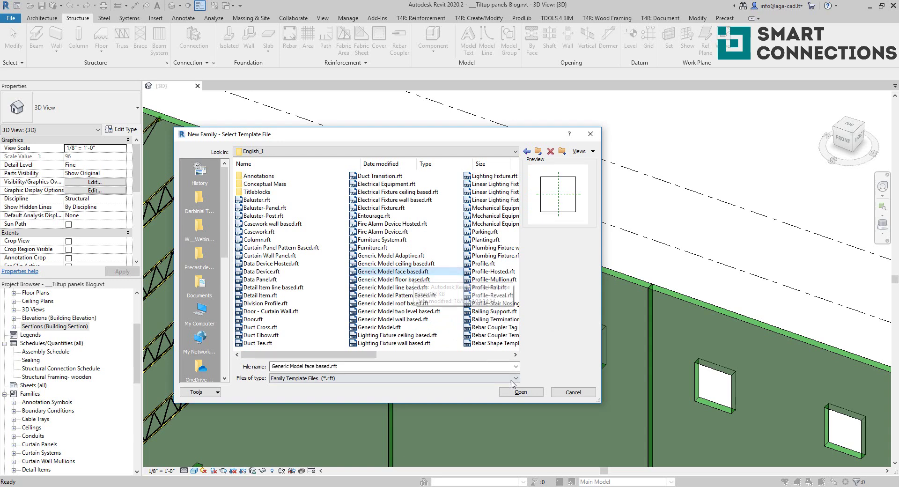
left_click(521, 392)
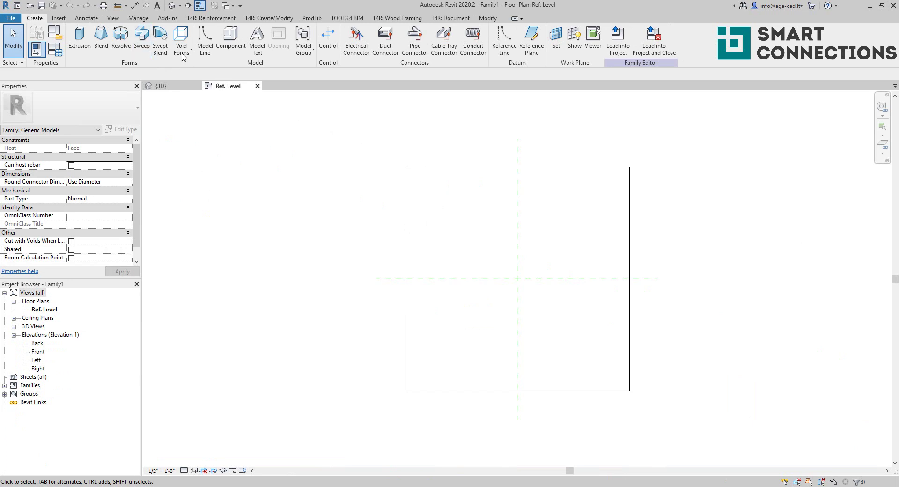
- Create a rectangular void extrusion about 1'-3" by 0'-7" just below the intersection of the centre reference planes
left_click(182, 55)
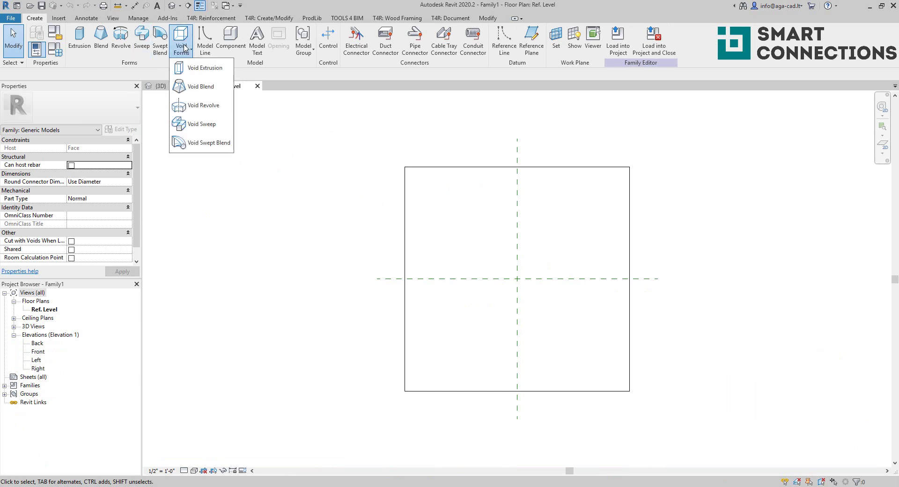
left_click(196, 70)
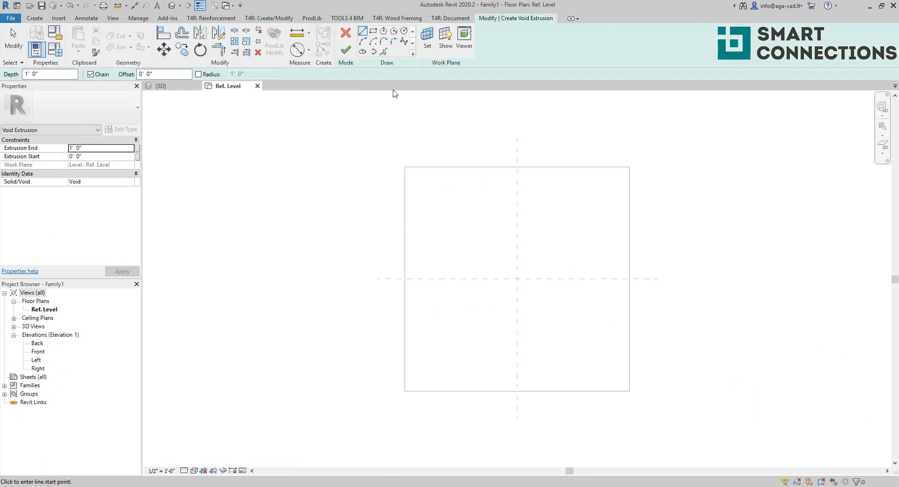
left_click(373, 33)
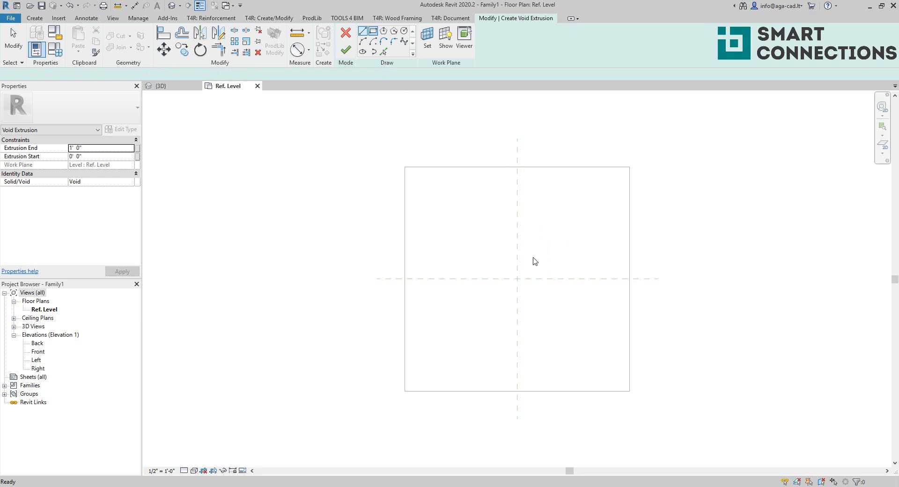
left_click(499, 279)
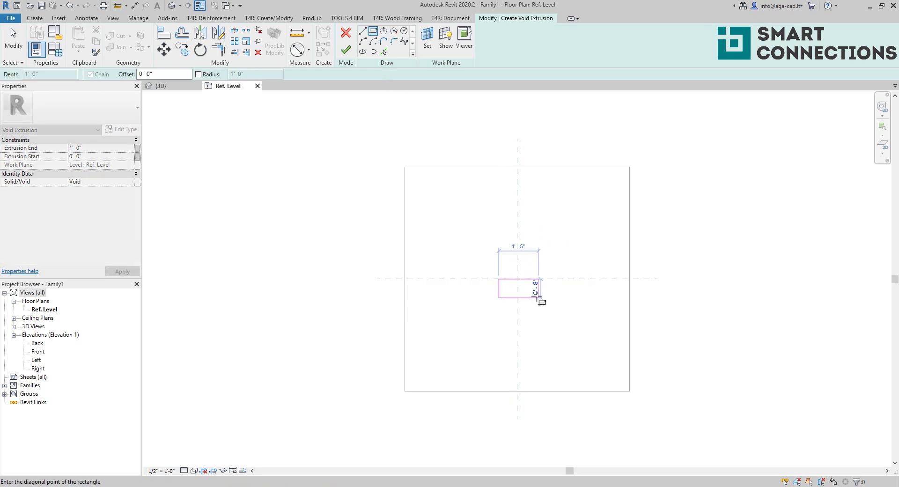
left_click(534, 295)
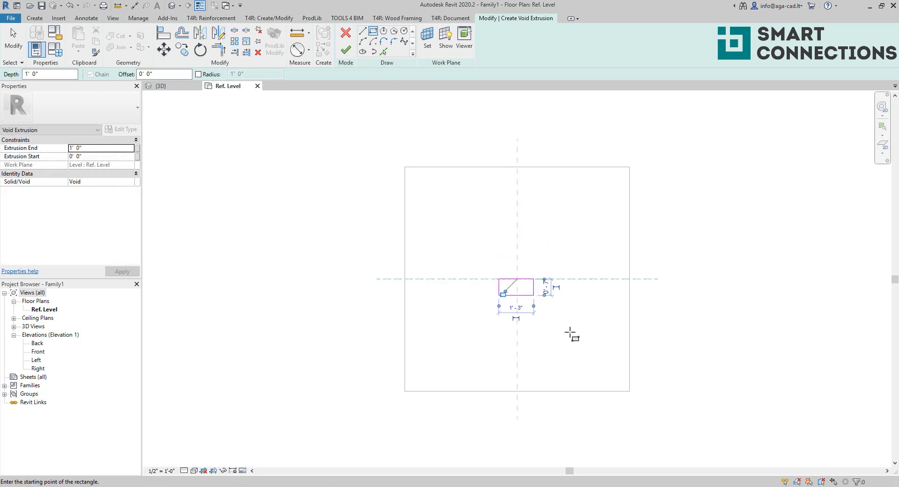
key("Escape")
key("Escape")
left_click(346, 50)
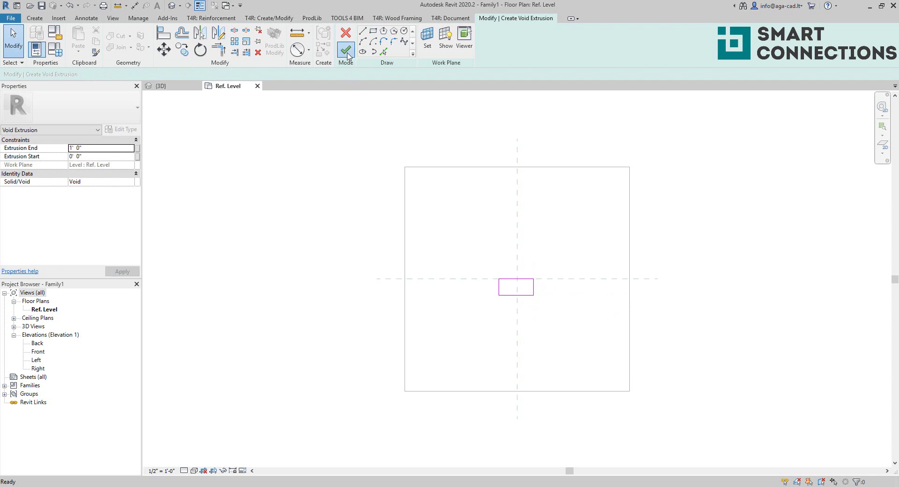
left_click(556, 255)
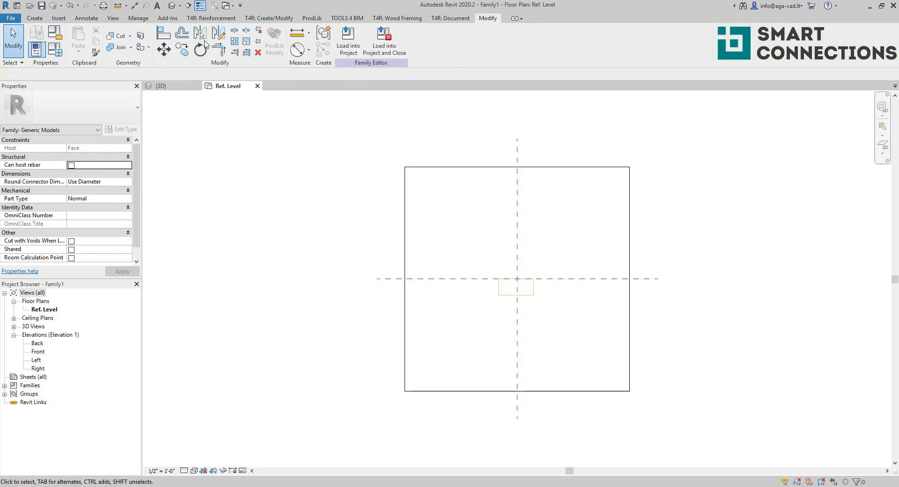
- Switch to the 3D view and stretch the void extrusion downward into the host block, about 7 1/2" deep
left_click(172, 6)
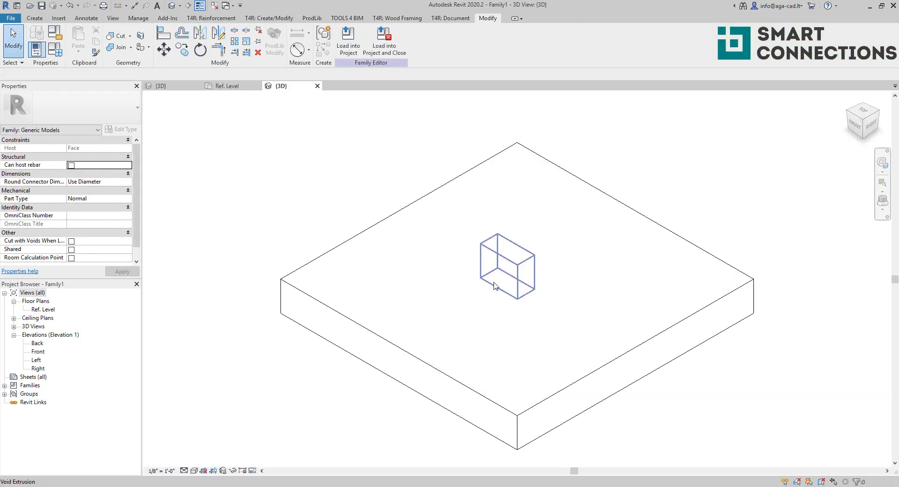
left_click(496, 290)
left_click_drag(509, 307, 509, 342)
key("Escape")
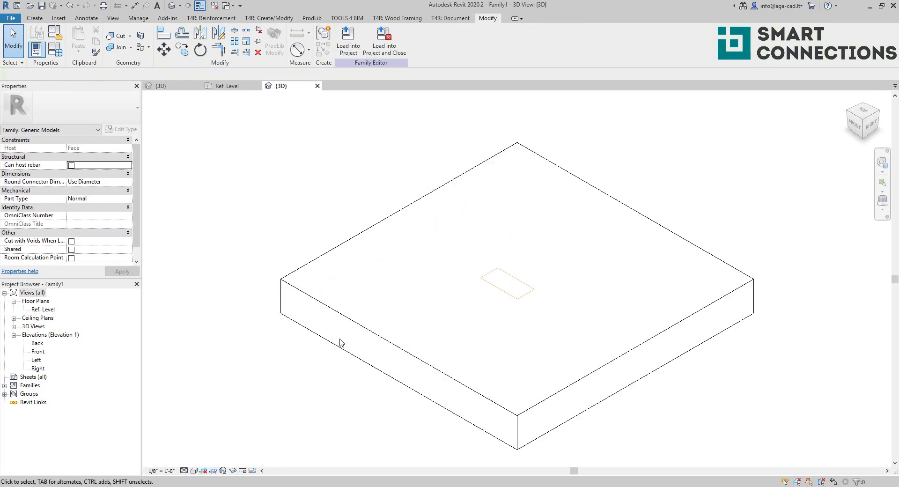
- Cut the host block with the void extrusion using Cut Geometry
left_click(129, 36)
left_click(327, 250)
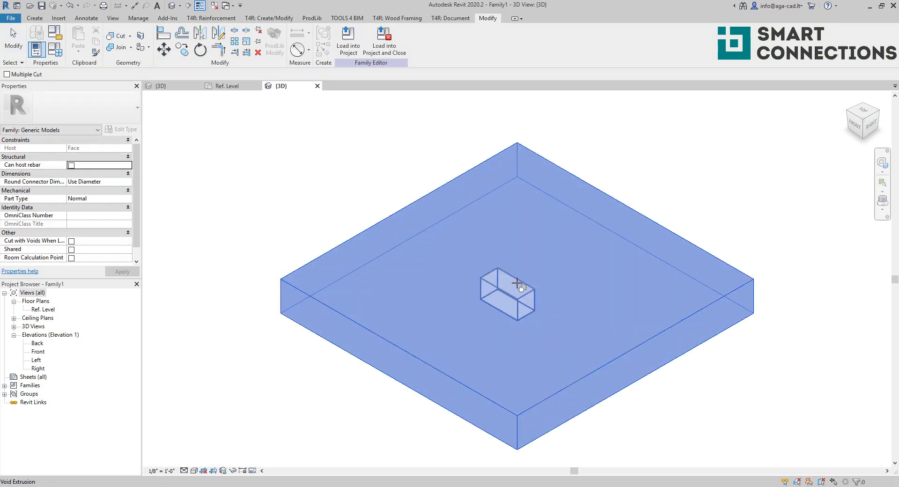
left_click(518, 283)
key("Escape")
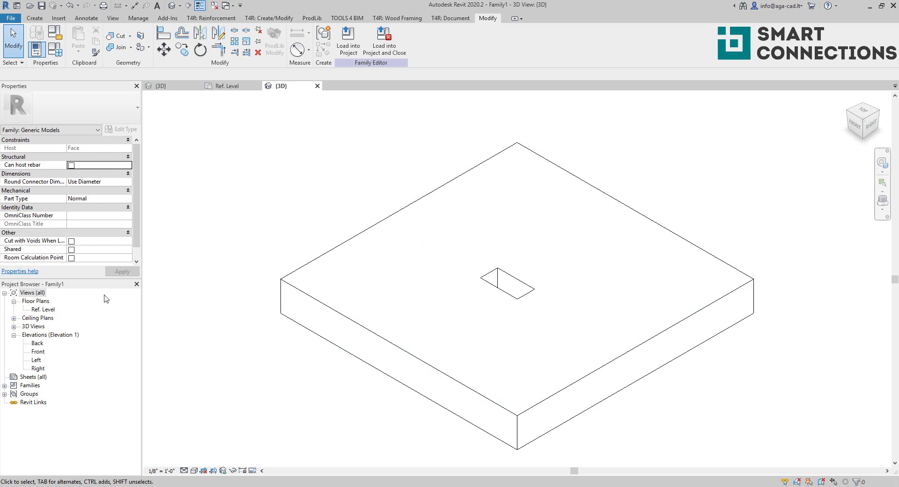
- In the Ref. Level plan, draw a vertical reference plane beside the void's left edge and mirror it about the vertical centre plane
double_click(41, 310)
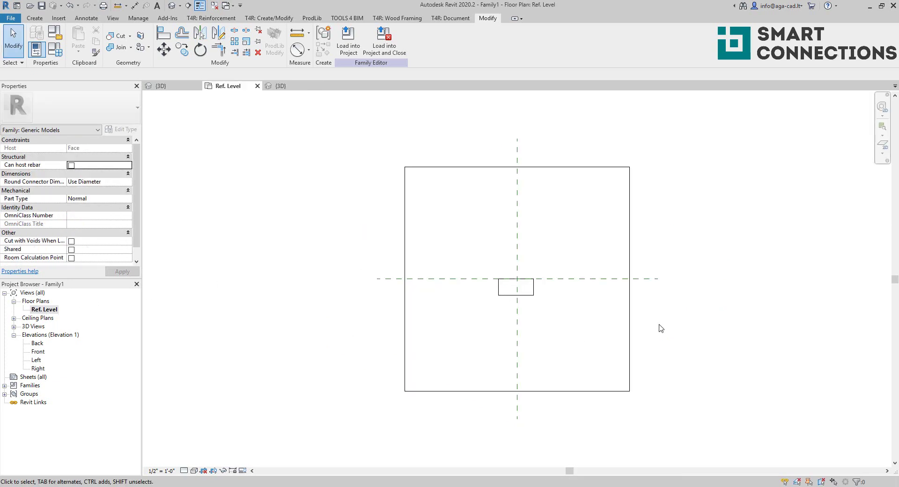
scroll(661, 328, "up", 2)
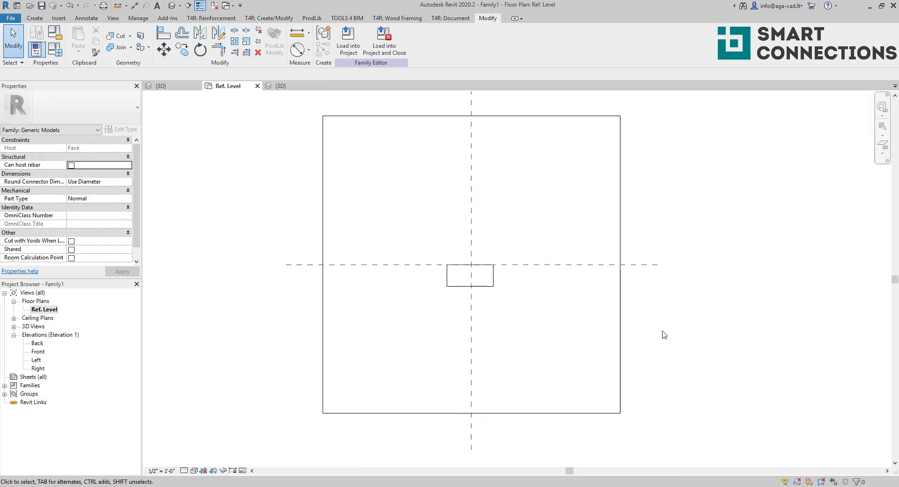
left_click(36, 18)
left_click(531, 42)
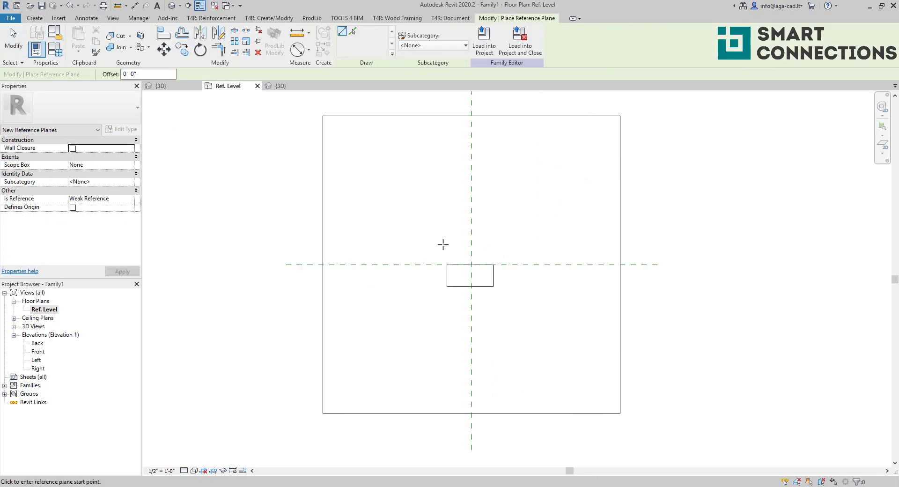
left_click(446, 242)
left_click(445, 314)
key("m")
key("m")
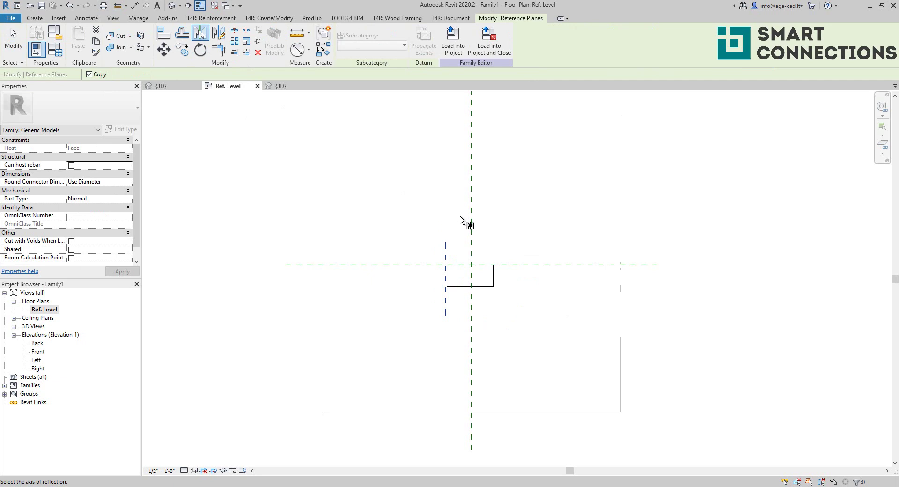
left_click(471, 220)
left_click(538, 287)
- Draw two horizontal reference planes, one just below the void and one just above it
key("r")
key("p")
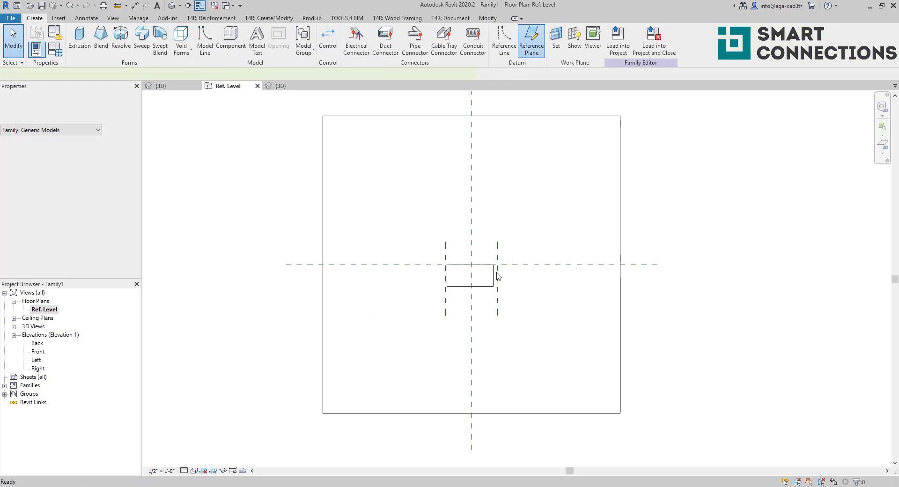
left_click(527, 289)
left_click(415, 289)
left_click(414, 257)
left_click(527, 257)
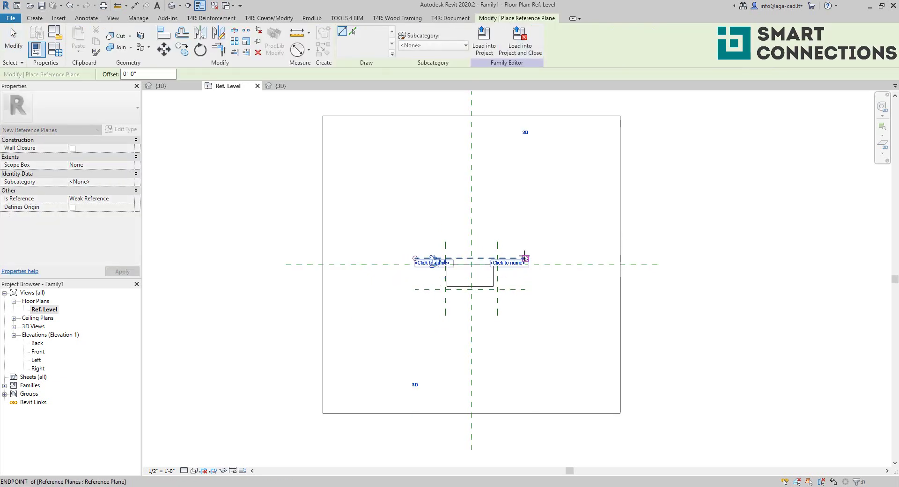
key("Escape")
- Stretch the void's four edges onto the surrounding reference planes and lock the alignments
left_click(491, 286)
scroll(483, 289, "up", 5)
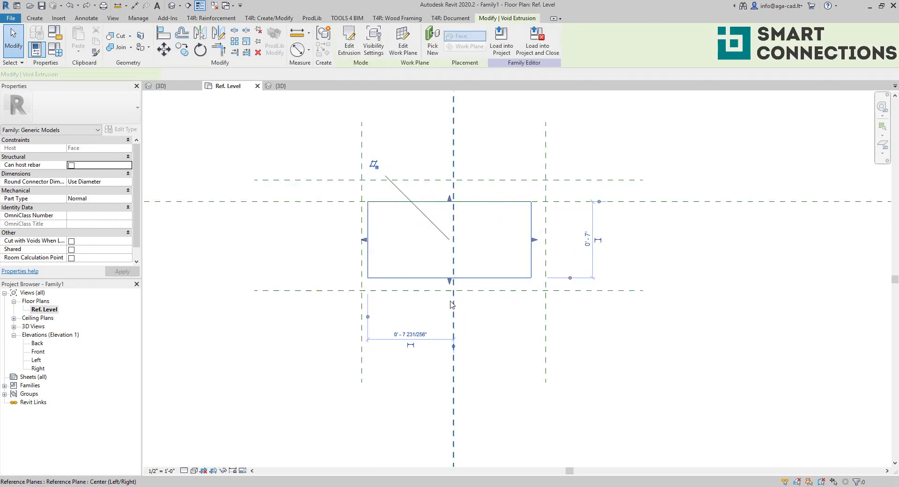
left_click_drag(577, 217, 600, 218)
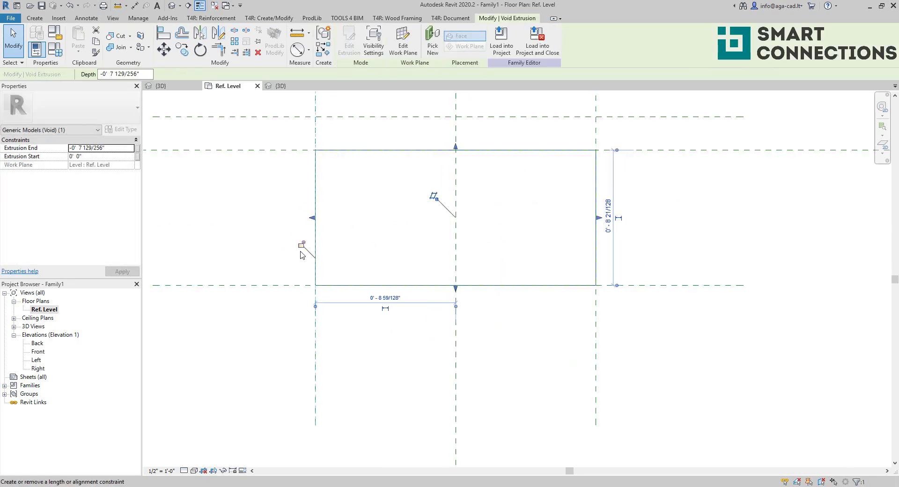
scroll(301, 247, "down", 2)
left_click_drag(412, 190, 418, 177)
left_click(457, 252)
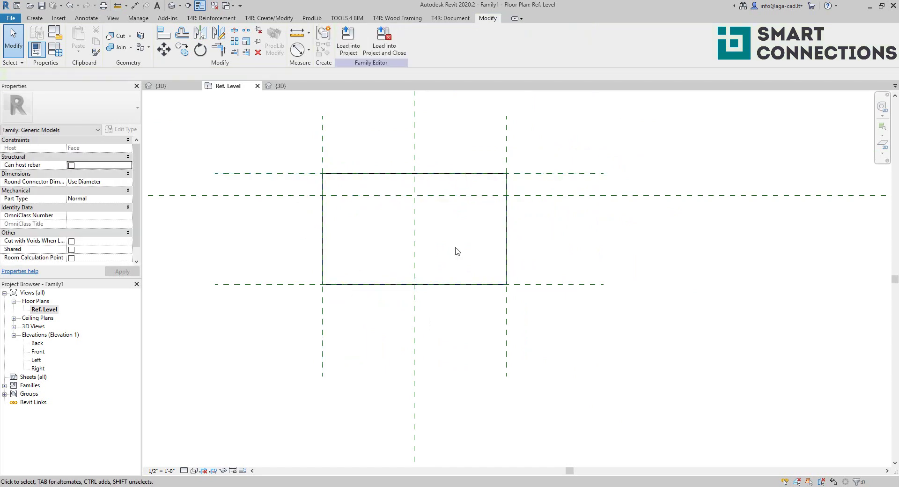
- In the Front elevation, draw a horizontal reference plane near the bottom edge of the void
double_click(38, 352)
left_click(35, 18)
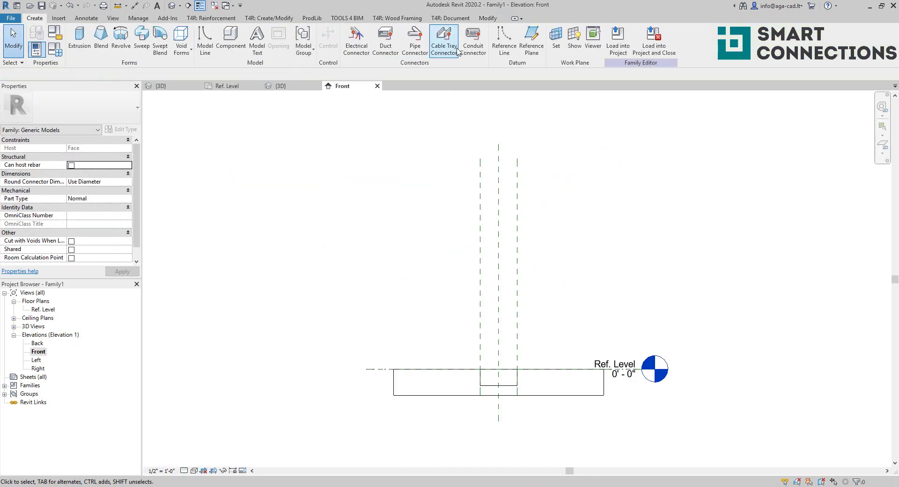
left_click(531, 44)
left_click(481, 388)
key("Escape")
key("Escape")
- Dimension the distance from Ref. Level to the horizontal reference plane near the void's bottom
key("d")
key("i")
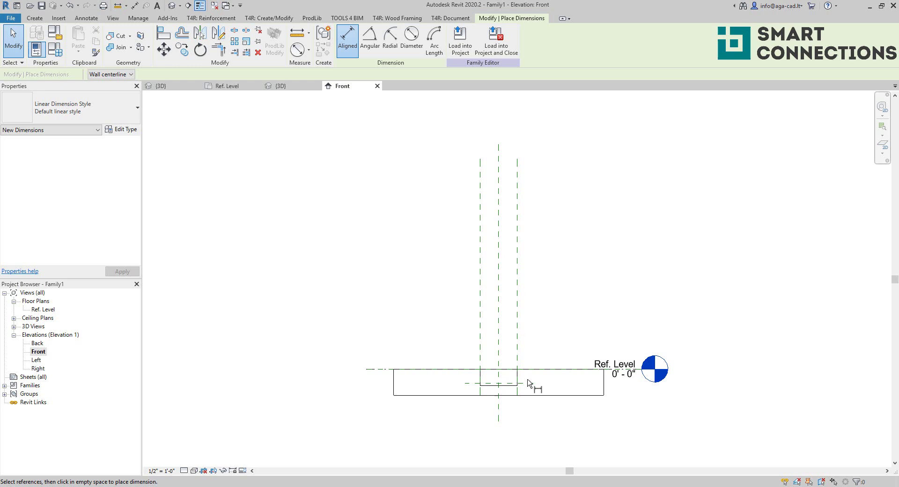
key("Escape")
key("Escape")
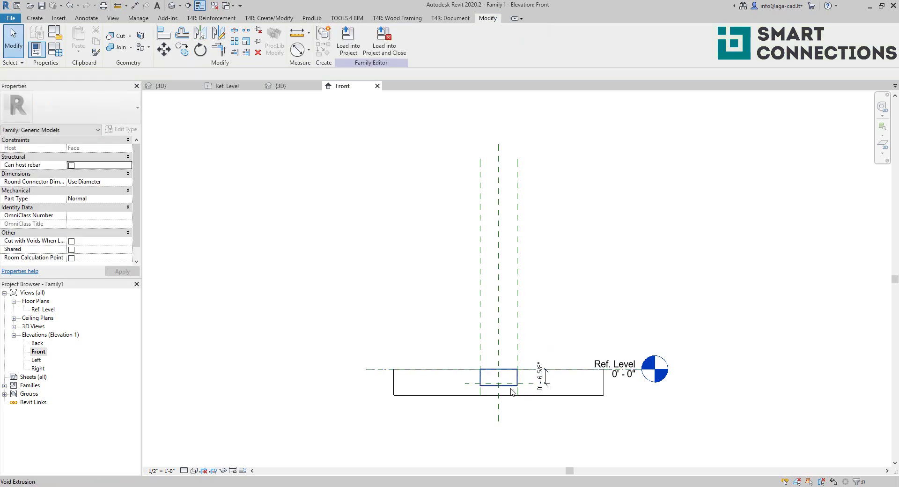
- Stretch the void's bottom edge onto the horizontal reference plane
left_click(499, 385)
scroll(510, 389, "up", 4)
left_click_drag(481, 385, 481, 381)
- Label the vertical dimension with a new family type parameter named depth
left_click(589, 356)
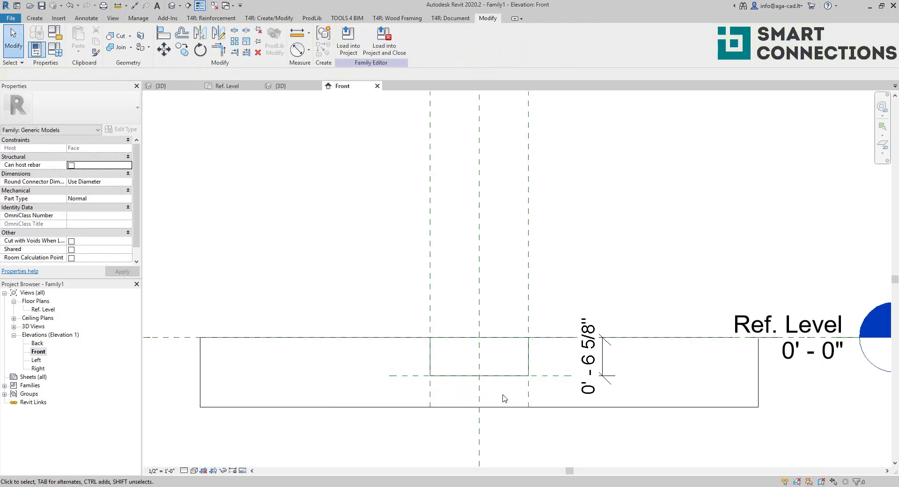
left_click(436, 38)
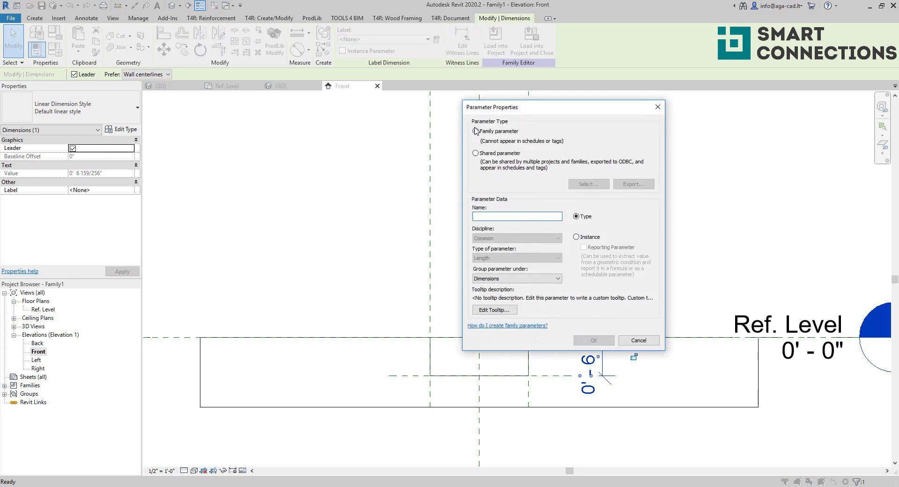
type("depth")
key("Return")
- In the Ref. Level plan, dimension the distance between the horizontal center reference plane and the void's lower reference plane
left_click(228, 85)
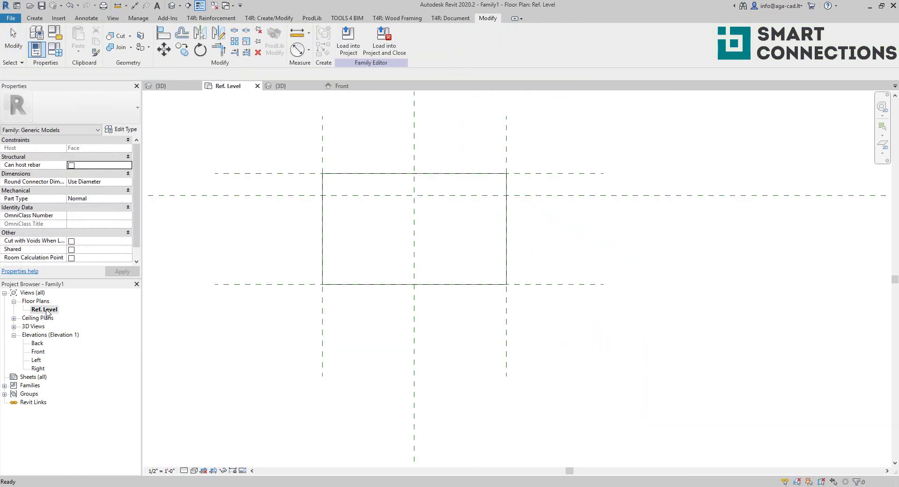
key("i")
left_click(276, 285)
left_click(305, 195)
scroll(341, 227, "down", 2)
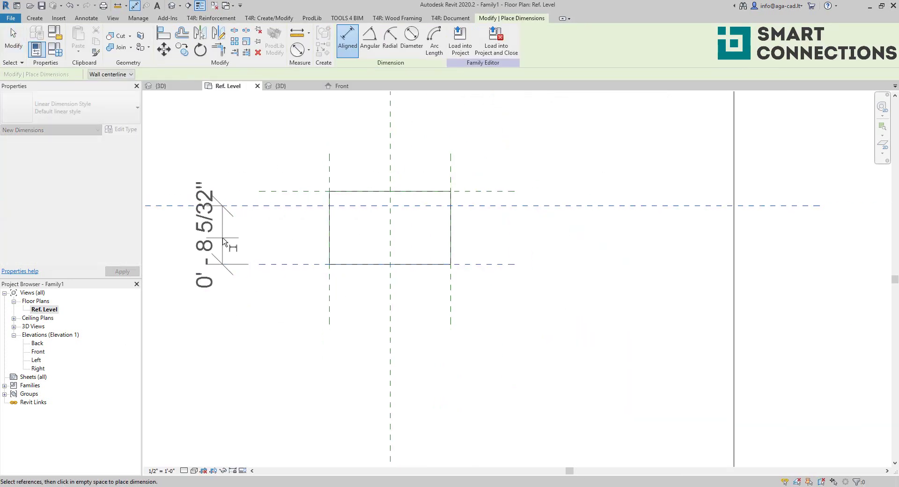
left_click(237, 249)
- Add a continuous dimension across the void's left reference plane, the vertical center plane and the right reference plane
left_click(329, 302)
left_click(390, 304)
left_click(454, 307)
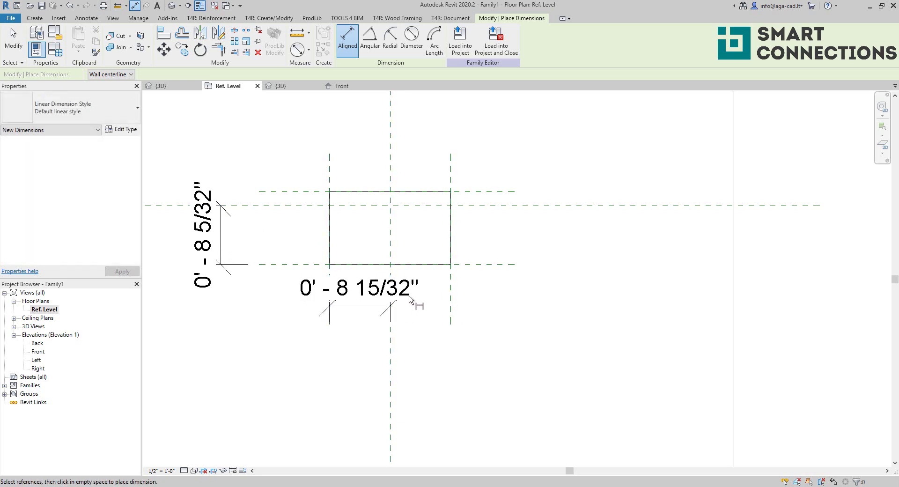
key("Escape")
left_click(462, 42)
left_click(450, 318)
left_click(424, 359)
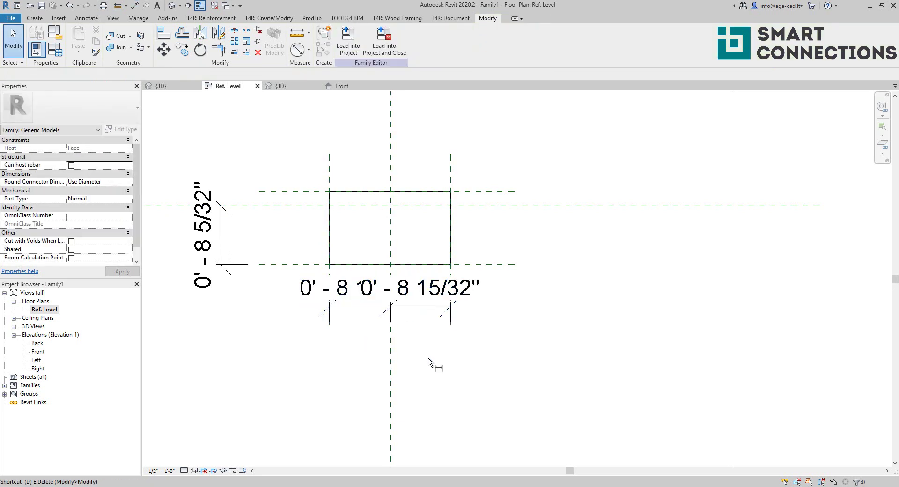
- Dimension the void's overall width between its left and right reference planes, below the continuous dimension
key("d")
key("i")
left_click(330, 234)
left_click(451, 185)
left_click(459, 396)
key("Escape")
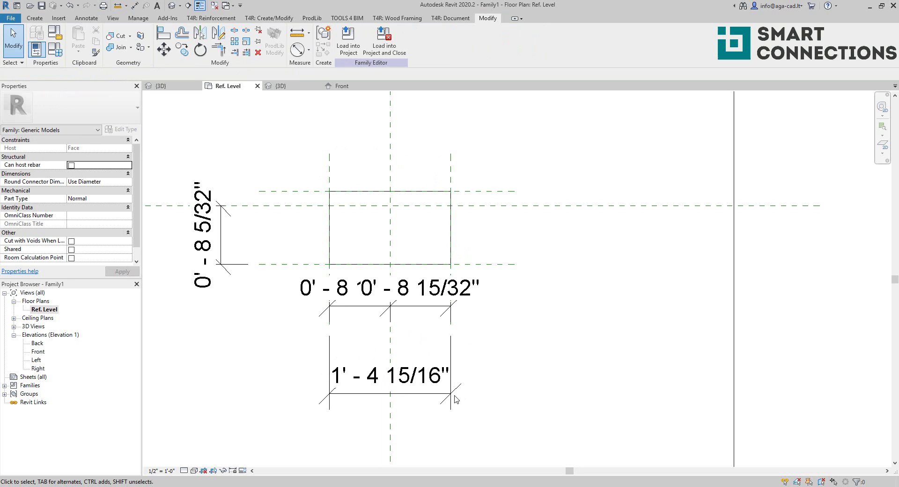
- Label the overall width dimension with a new family type parameter named Length
left_click(436, 40)
type("Length")
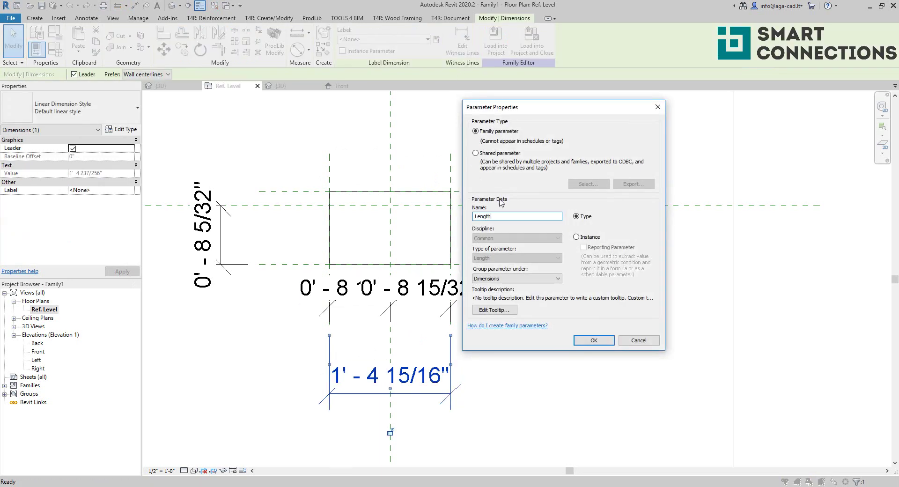
key("Return")
key("Escape")
- Apply the equality constraint to the continuous dimension so the void's sides are centered on the vertical center plane
left_click(361, 306)
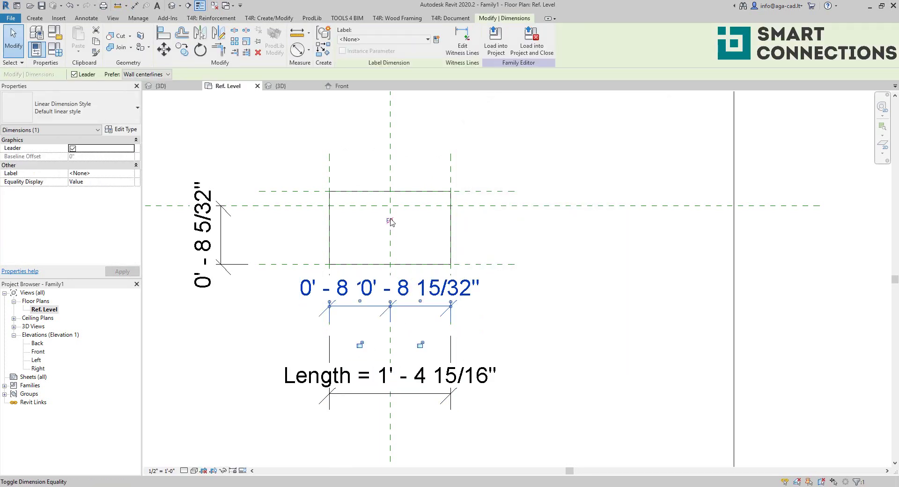
left_click(390, 319)
left_click(412, 237)
- Label the vertical dimension beside the void with a new family type parameter named Height
left_click(206, 234)
left_click(437, 40)
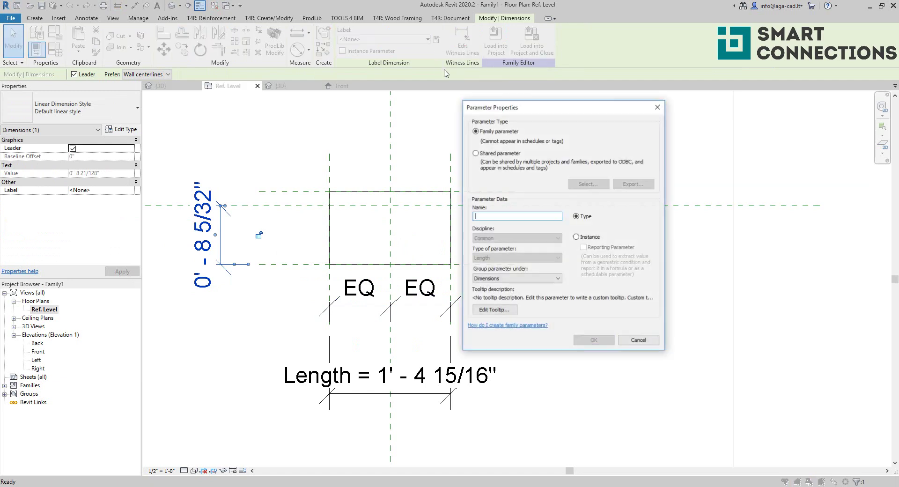
type("Height")
left_click(590, 344)
key("Escape")
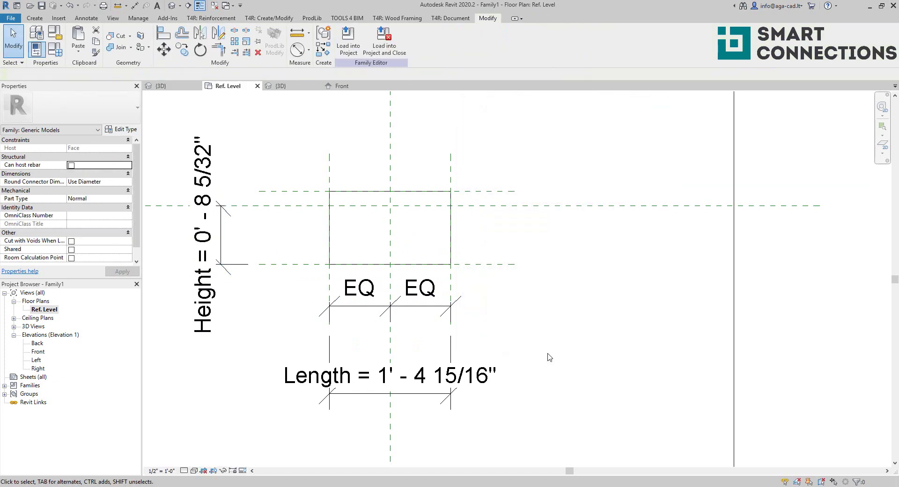
- Dimension the distance between the void's upper reference plane and the horizontal center reference plane
key("d")
key("i")
left_click(529, 191)
left_click(529, 205)
left_click(581, 197)
key("Escape")
key("Escape")
- Label the dimension at the void's upper reference plane with a new family type parameter named offset_top
left_click(572, 189)
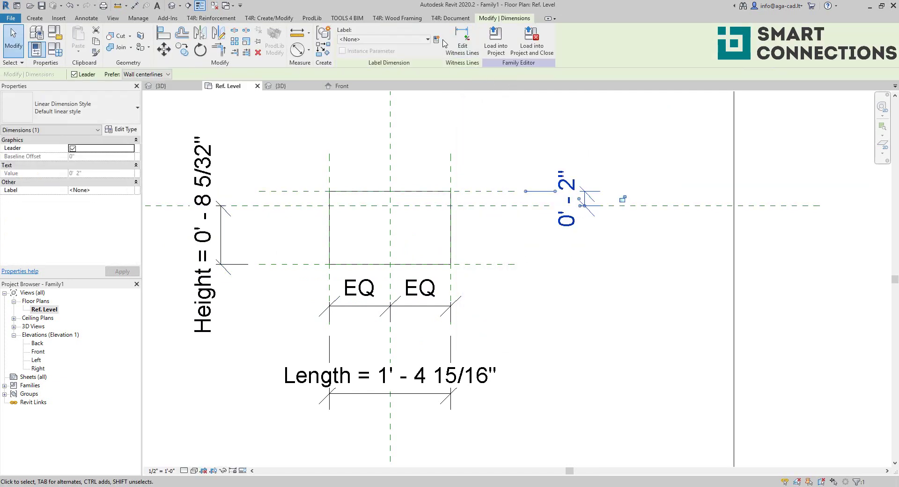
left_click(437, 40)
type("offset_t")
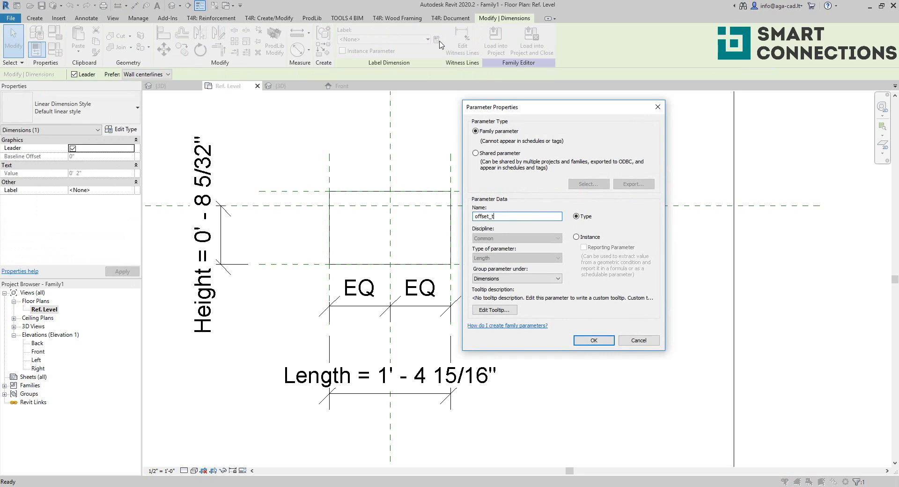
type("op")
key("Return")
left_click(556, 310)
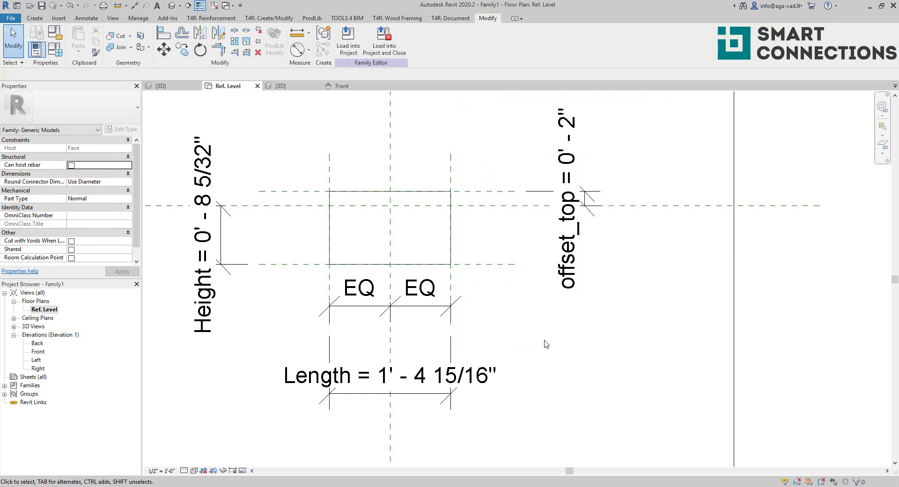
- Set the family type values to Height 5", Length 1' 0", depth 5" and offset_top 2"
scroll(545, 344, "down", 3)
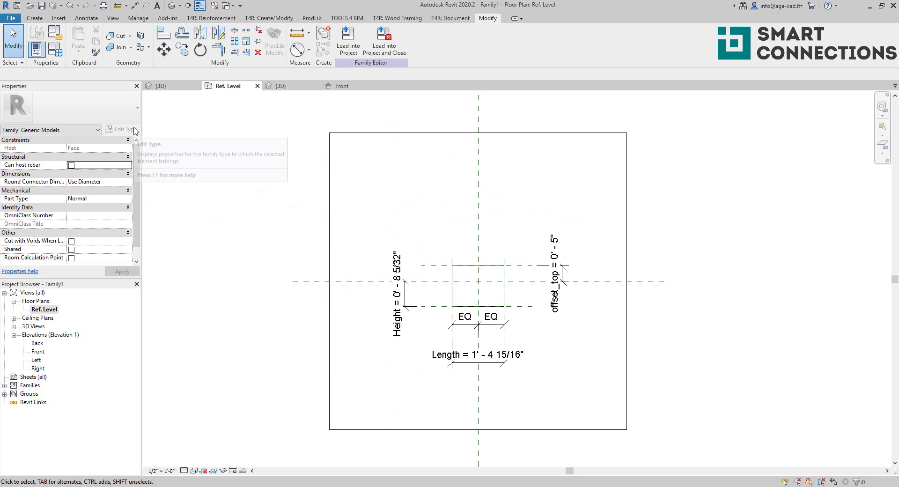
left_click(36, 49)
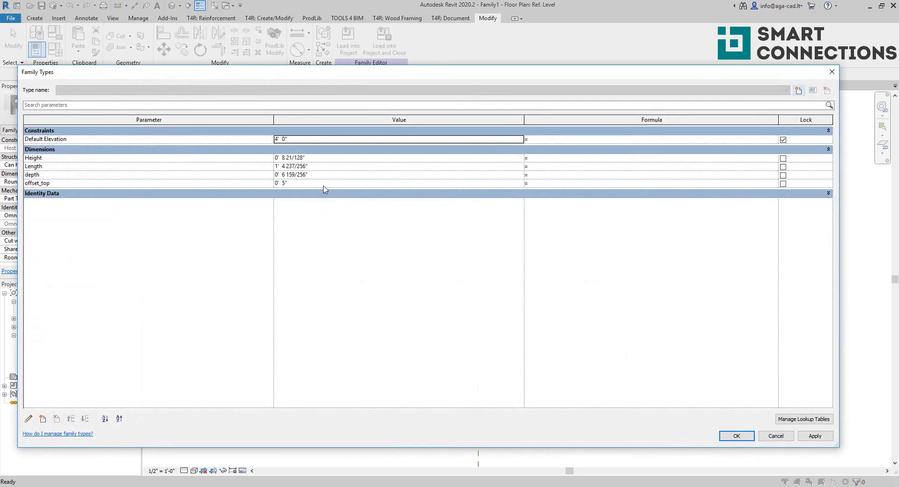
left_click(290, 176)
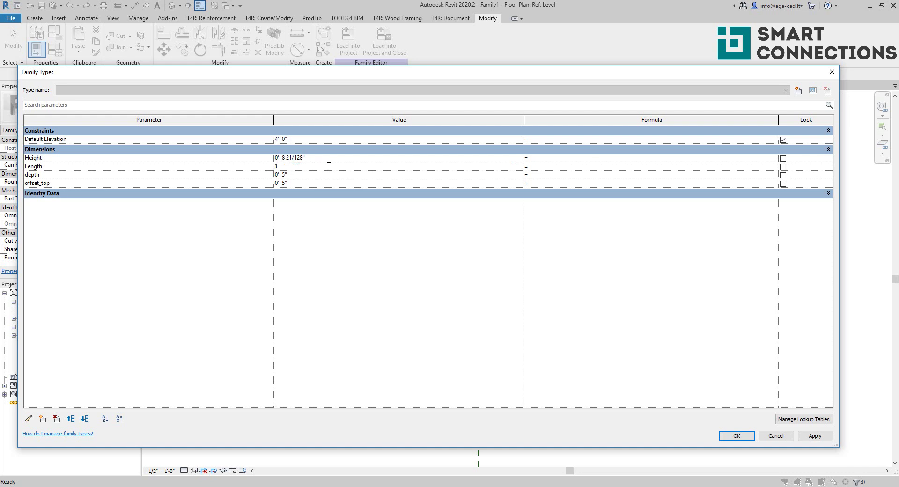
left_click(814, 435)
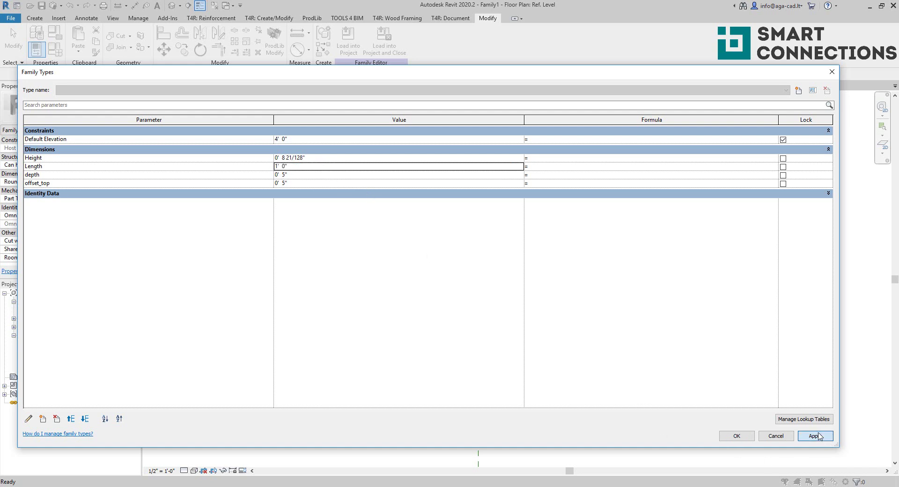
left_click(336, 159)
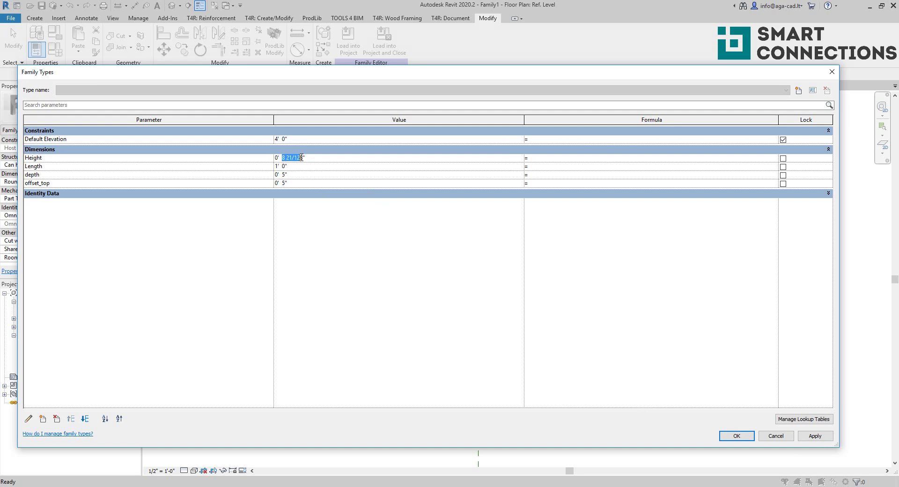
left_click(735, 437)
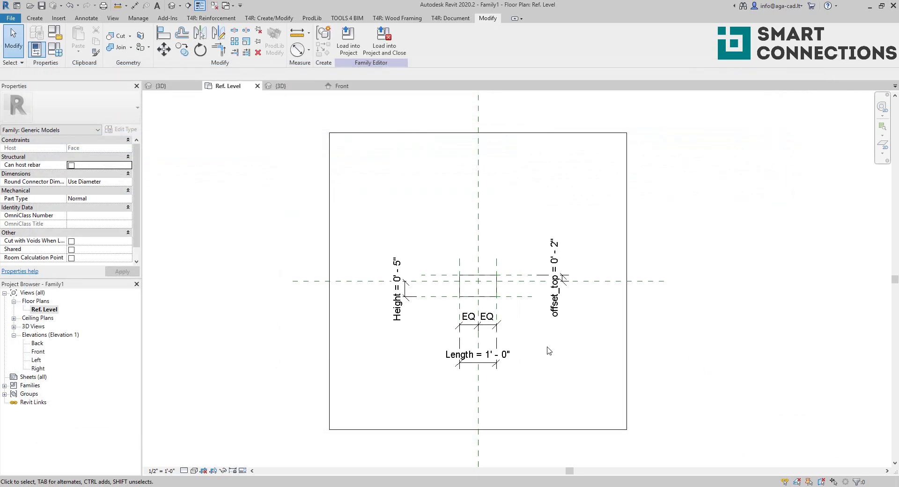
- Load the Embed T1.rfa family from the Video folder into the current family
left_click(281, 86)
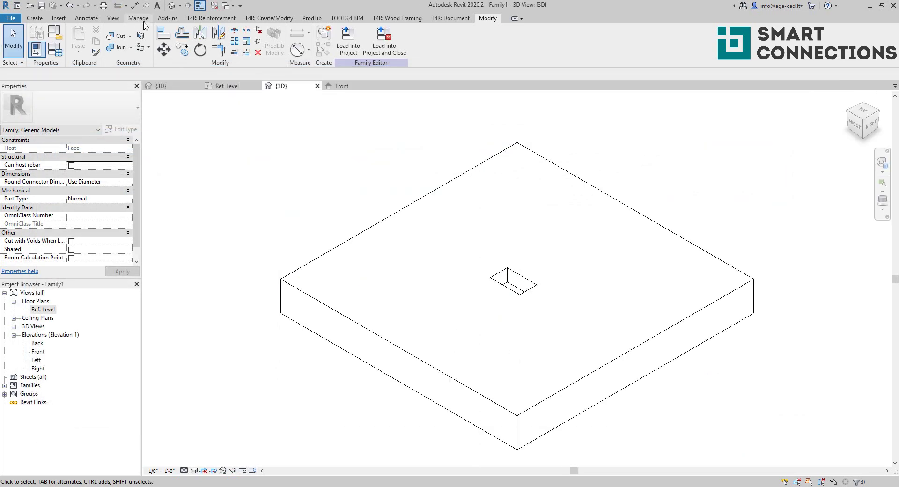
left_click(59, 19)
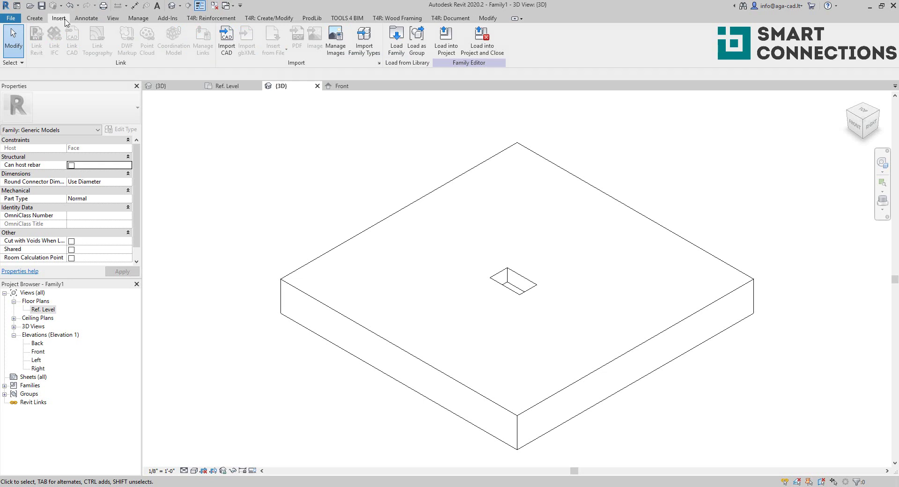
left_click(396, 42)
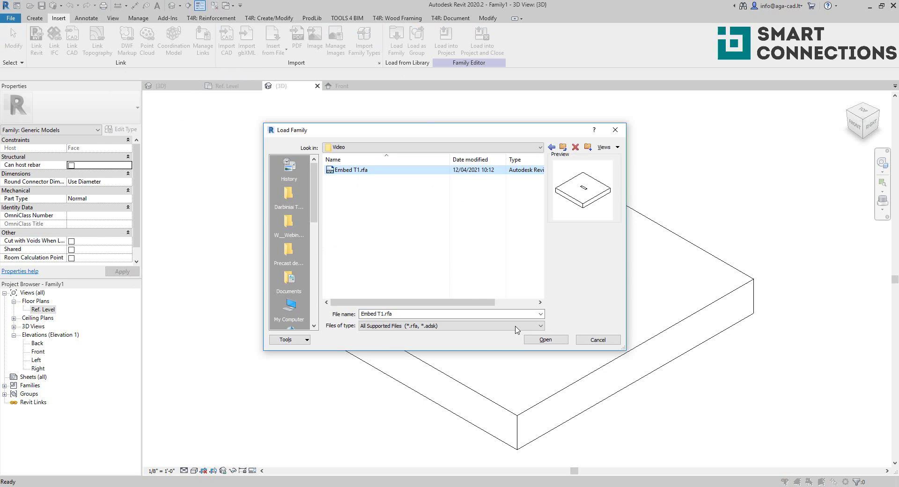
left_click(557, 343)
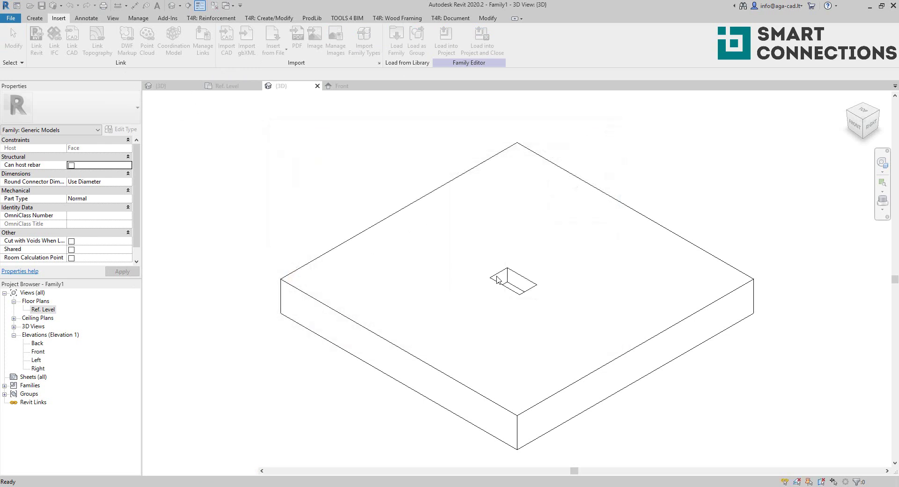
left_click(498, 280)
key("Escape")
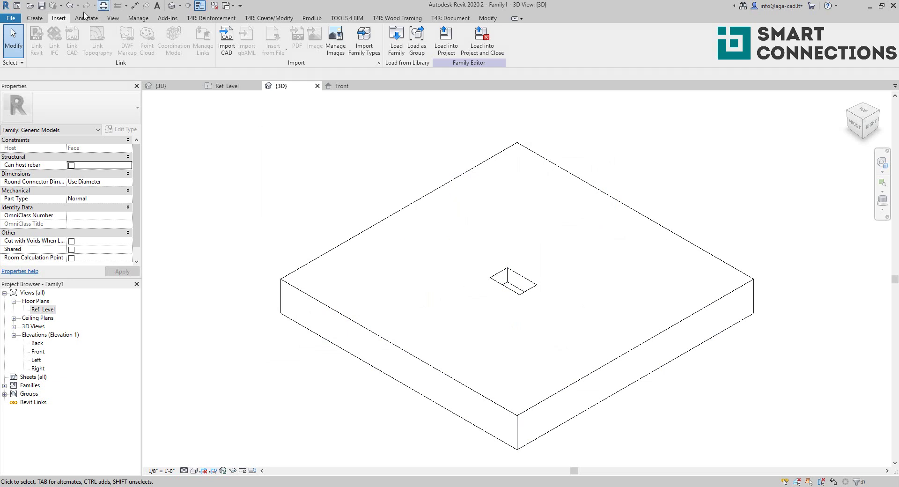
- Place an Embed T1 component on the inner side face of the void in the 3D view
left_click(35, 18)
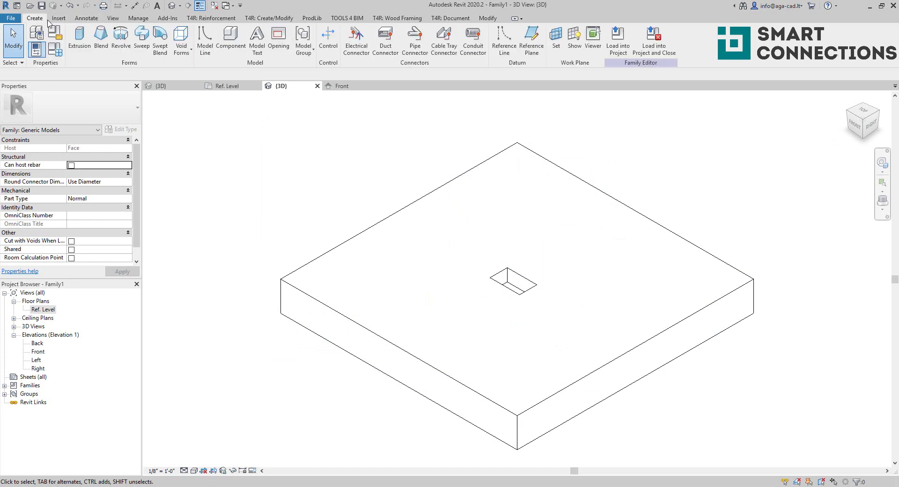
left_click(229, 41)
middle_click_drag(653, 245, 504, 290, "shift")
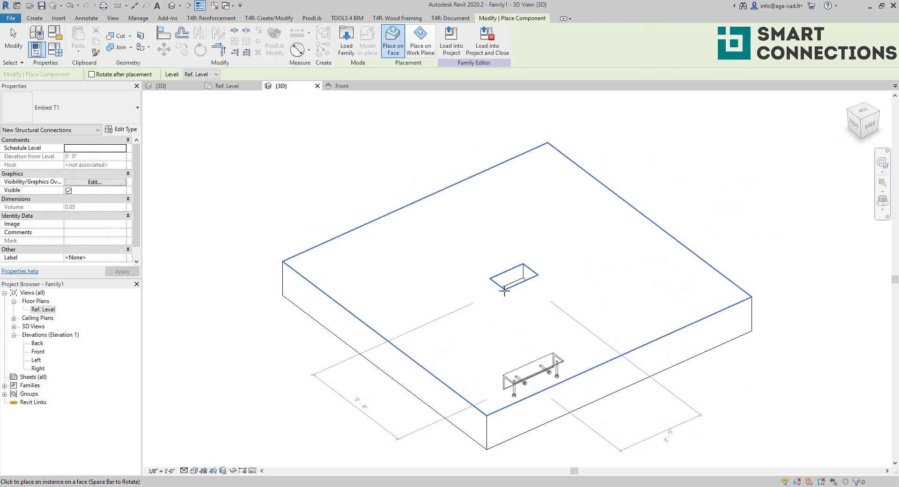
scroll(505, 291, "up", 3)
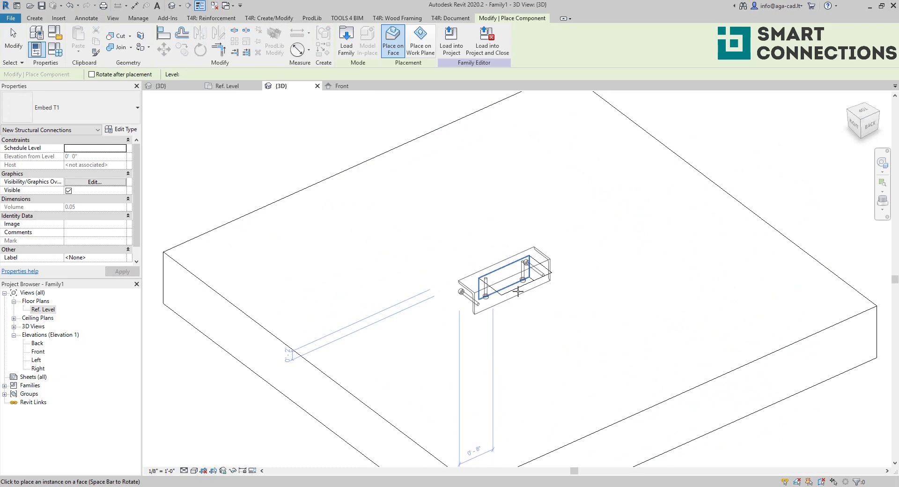
left_click(518, 292)
key("Escape")
key("Escape")
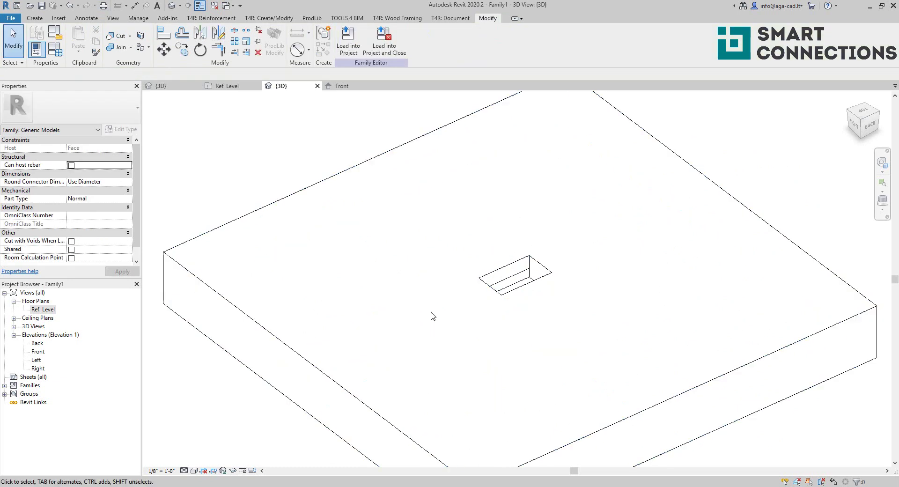
- Align the center of the Embed T1 component with the vertical center reference plane in the Ref. Level plan
double_click(53, 309)
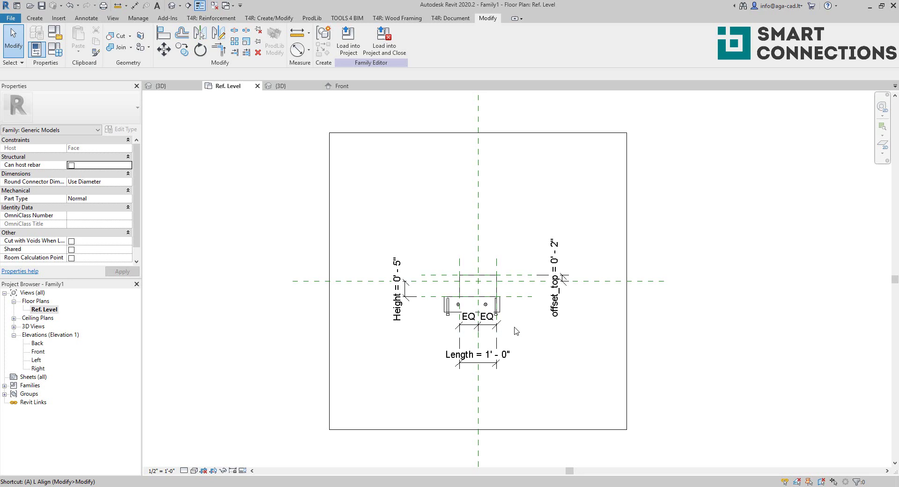
key("l")
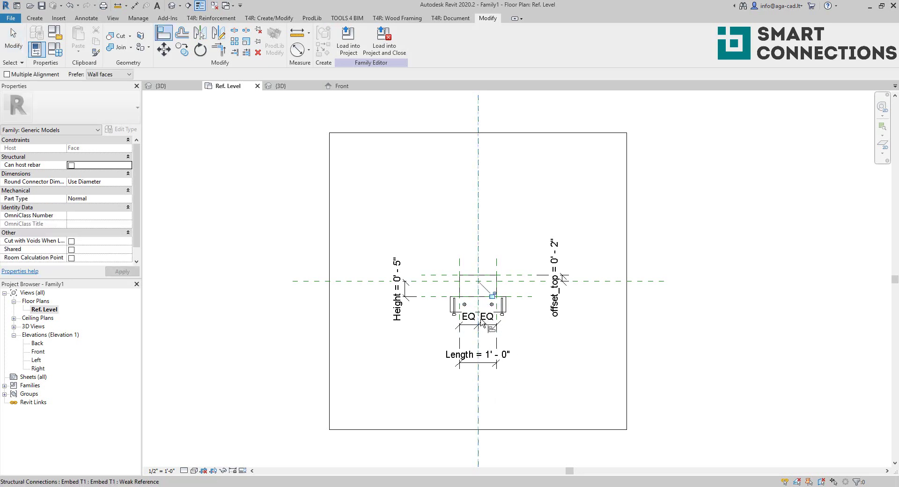
left_click(481, 320)
key("Escape")
key("Escape")
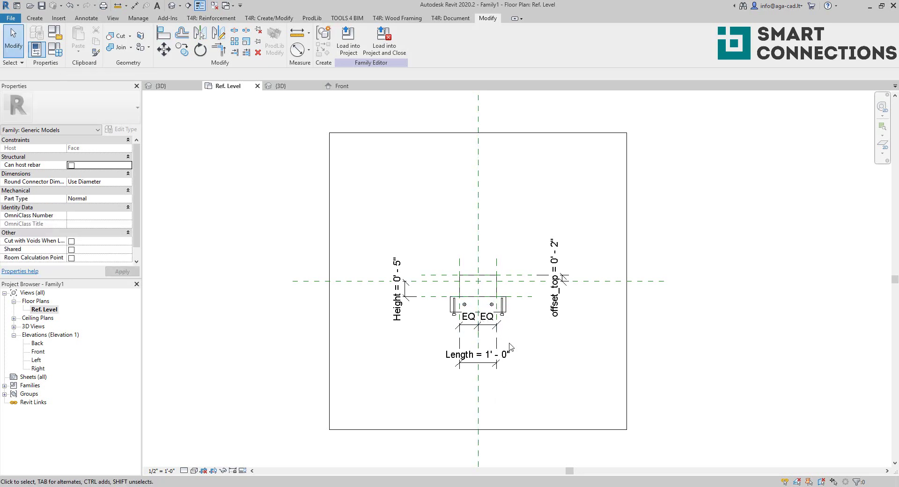
- Set the Length parameter to 1' 6" in the family types
left_click(59, 52)
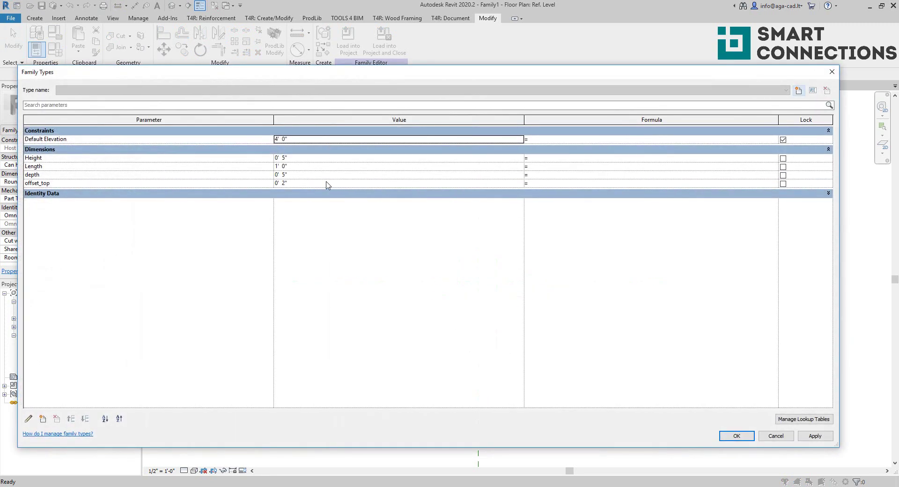
left_click(287, 166)
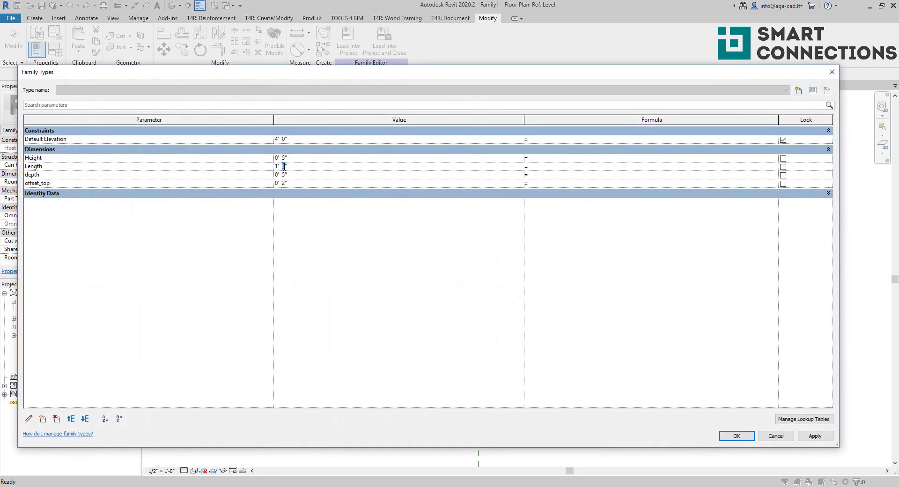
left_click(727, 434)
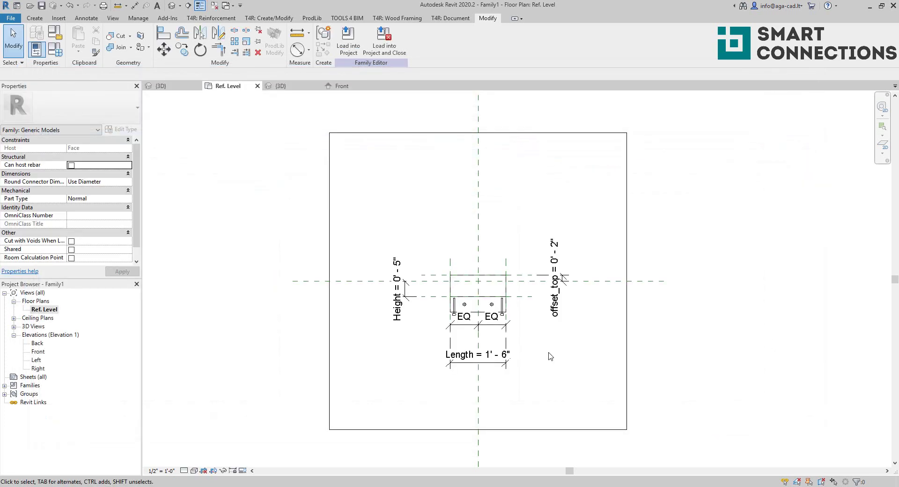
- In the Left elevation, align the Embed T1 component's Center (Front/Back) reference with the top face of the host extrusion
double_click(37, 361)
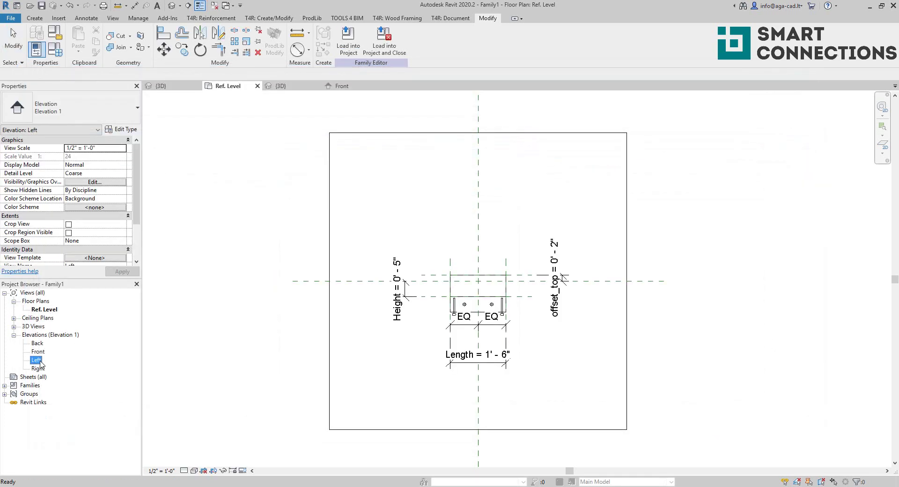
scroll(503, 402, "up", 5)
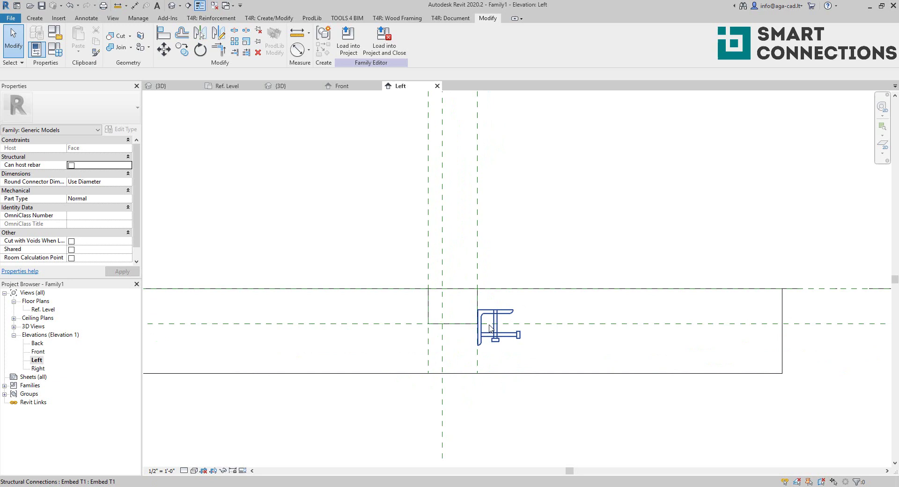
key("a")
key("l")
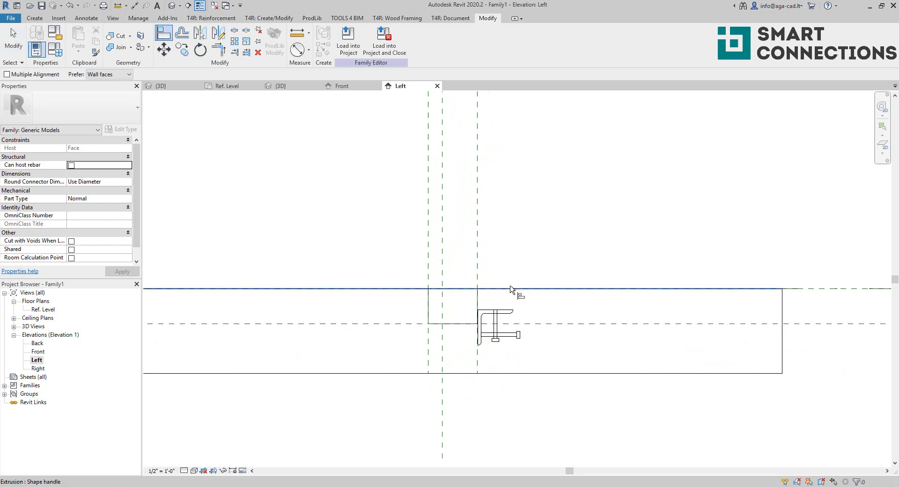
left_click(511, 289)
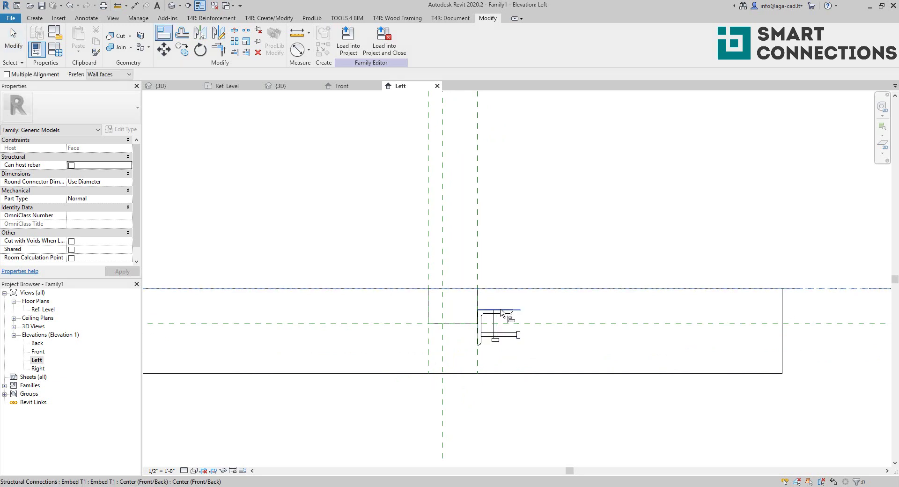
left_click(498, 311)
key("Escape")
key("Escape")
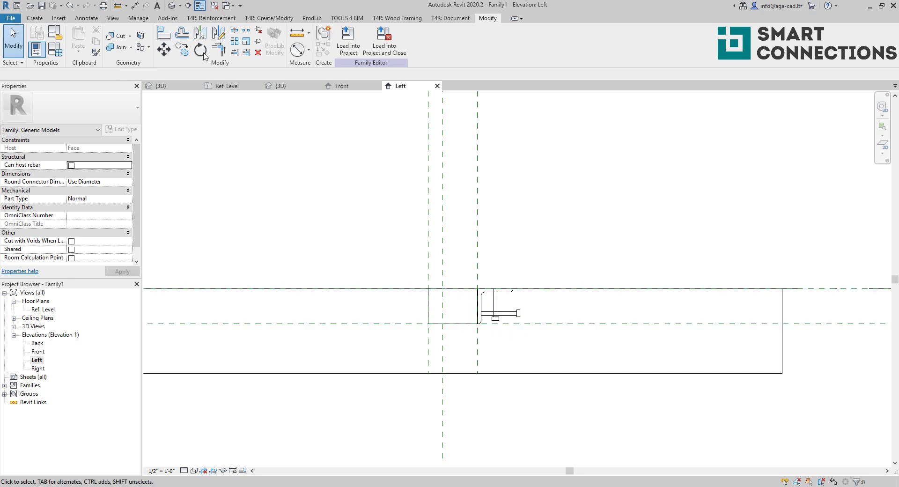
- Check the recess and embed in the 3D view and save the family as Joist pocket in the Video folder
left_click(172, 5)
scroll(434, 248, "down", 3)
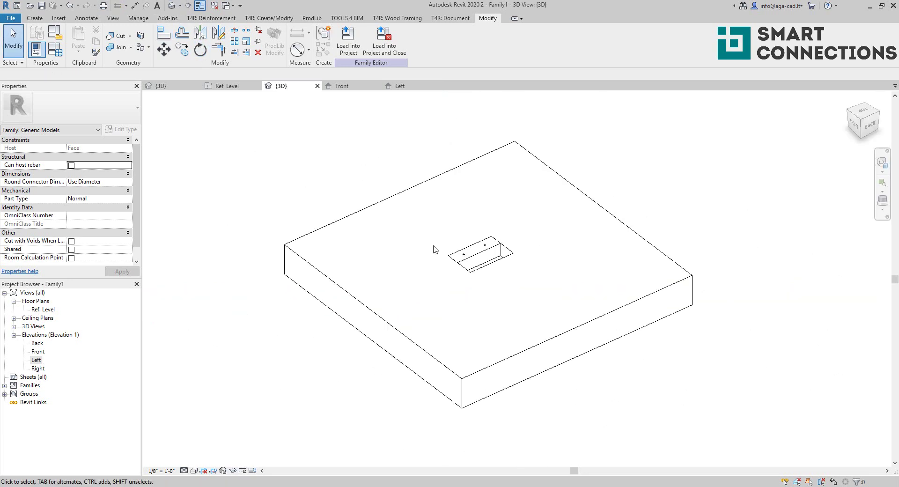
middle_click_drag(434, 249, 558, 272, "shift")
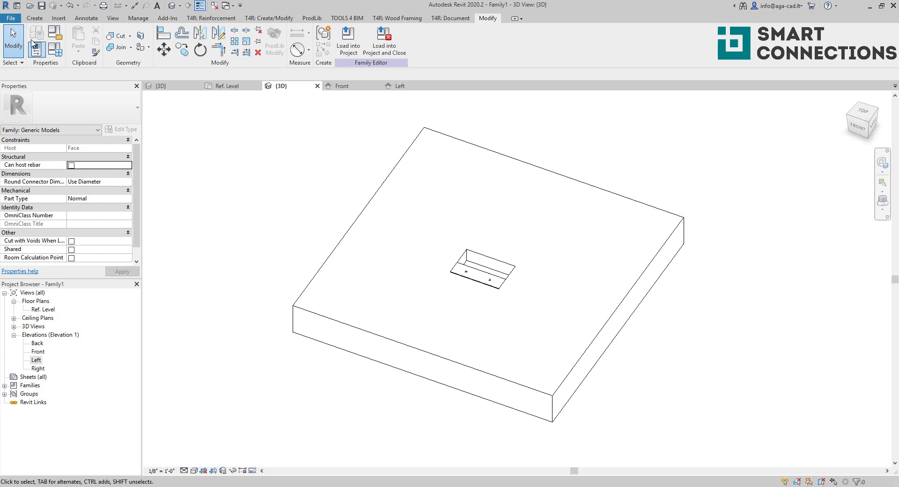
left_click(11, 20)
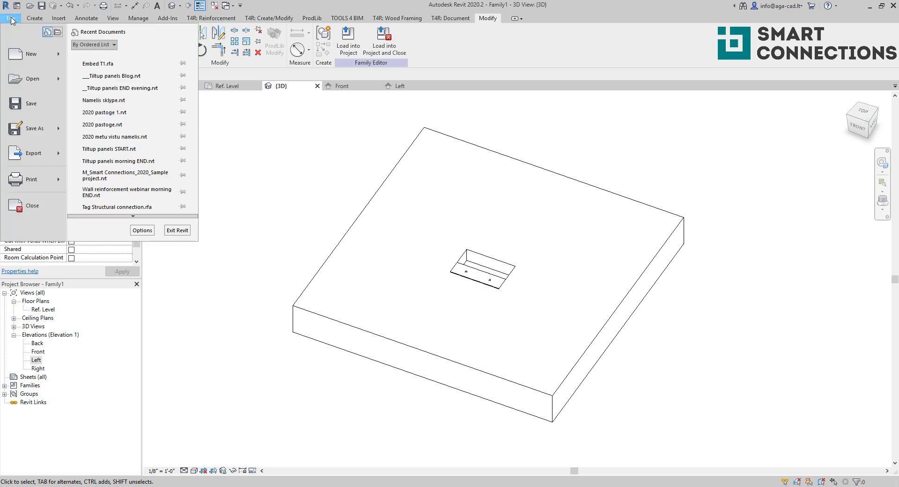
mouse_move(56, 130)
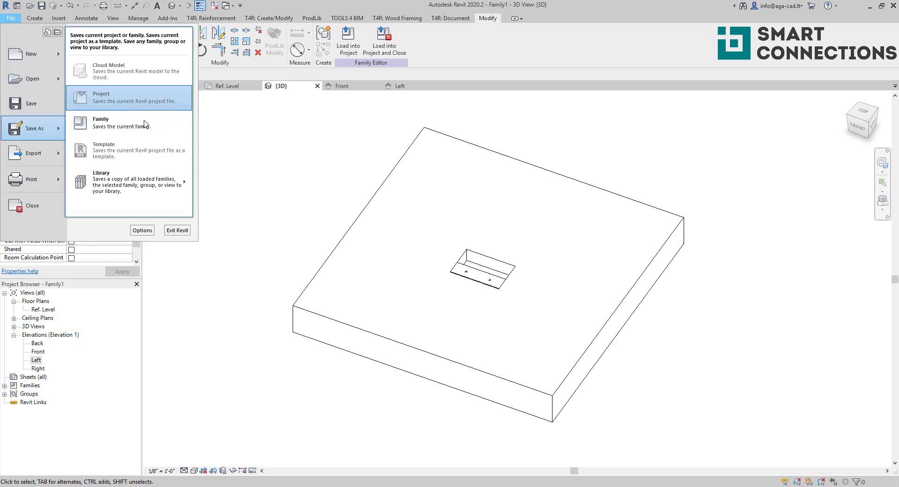
left_click(112, 123)
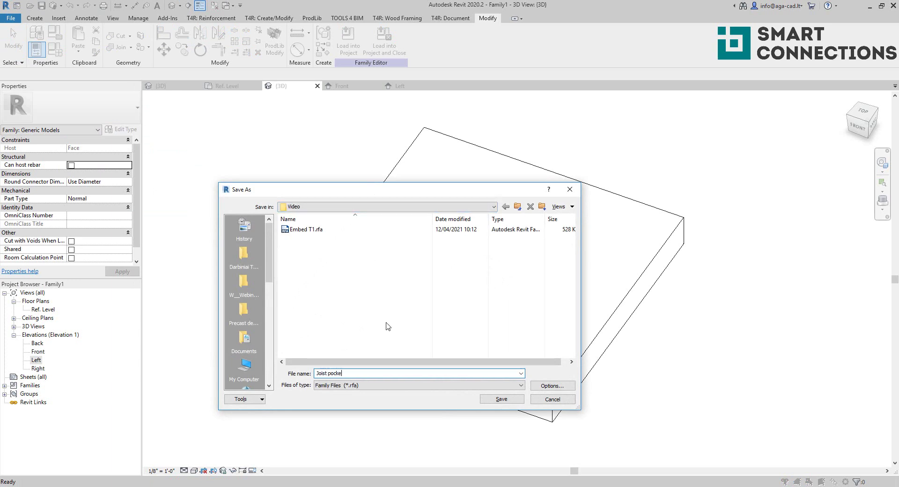
key("Return")
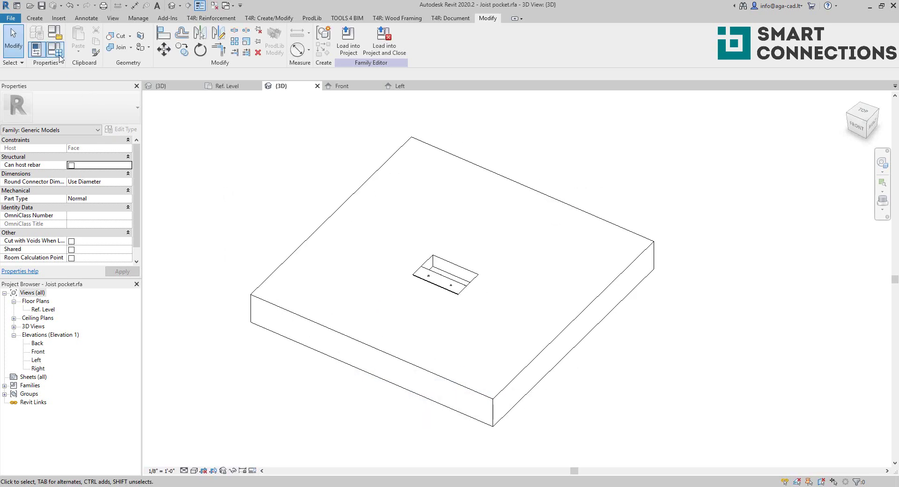
- Create a family type named 1' 6" x 5" and load the family into the tilt-up panels project
left_click(55, 49)
left_click(799, 91)
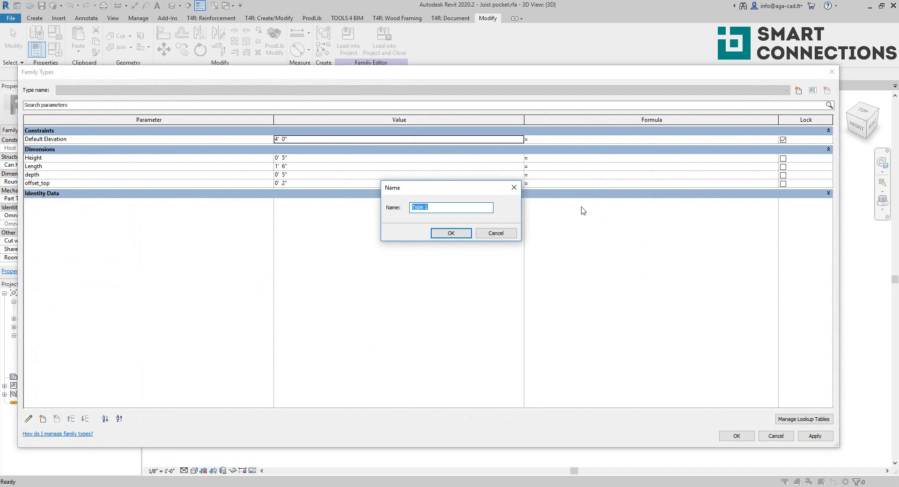
type("1' 6\" x 5")
left_click(452, 233)
left_click(727, 436)
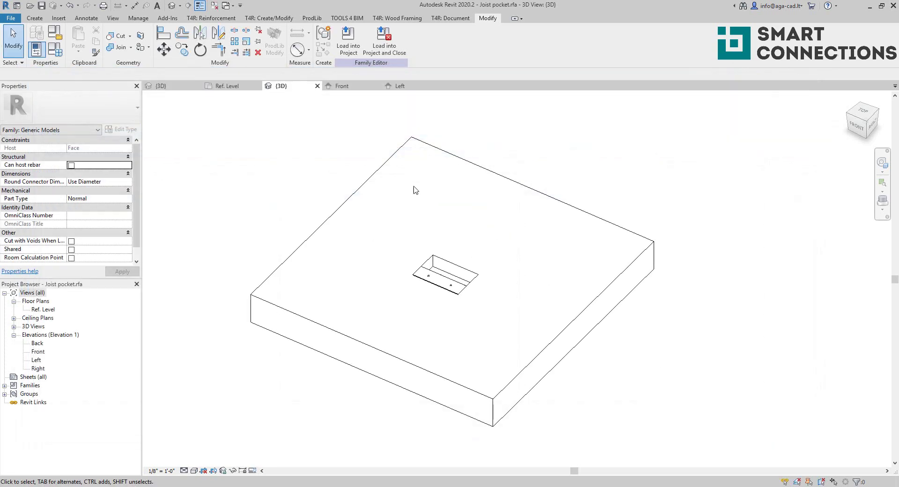
left_click(352, 52)
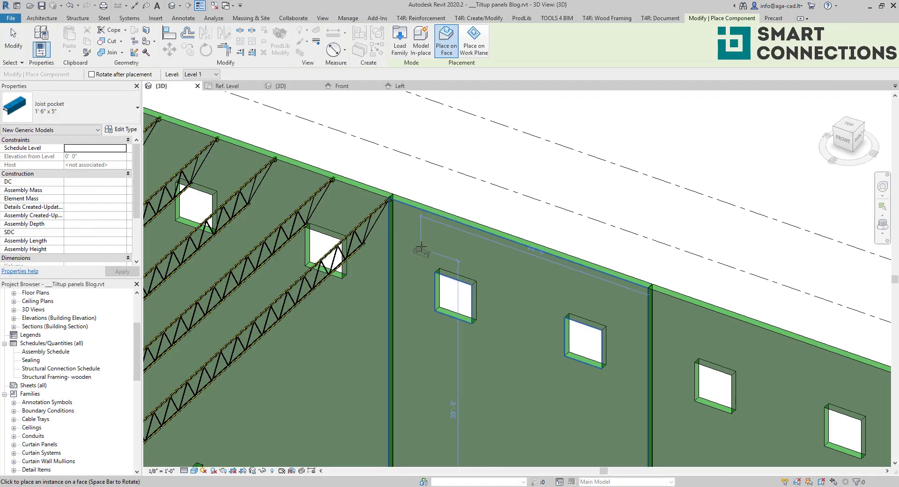
- Place five Joist pocket instances on the face of the wall panel beside the last joist, four of them along its upper edge
left_click(435, 259)
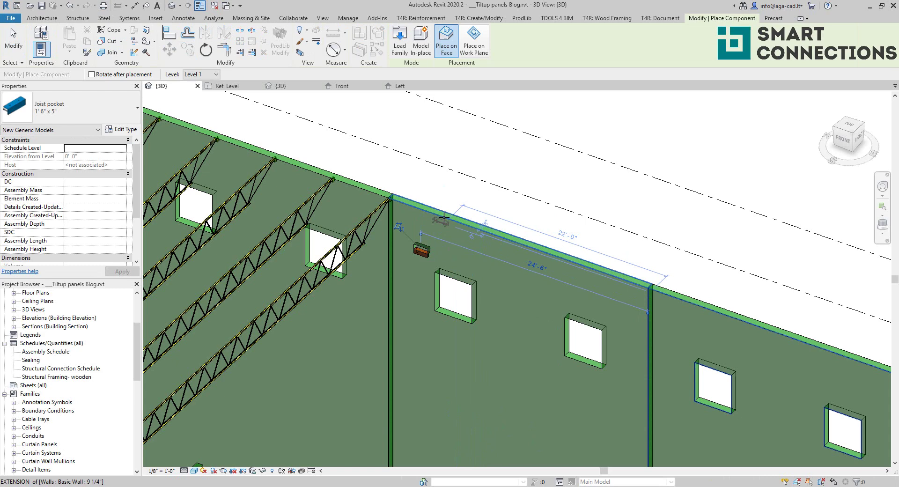
left_click(449, 221)
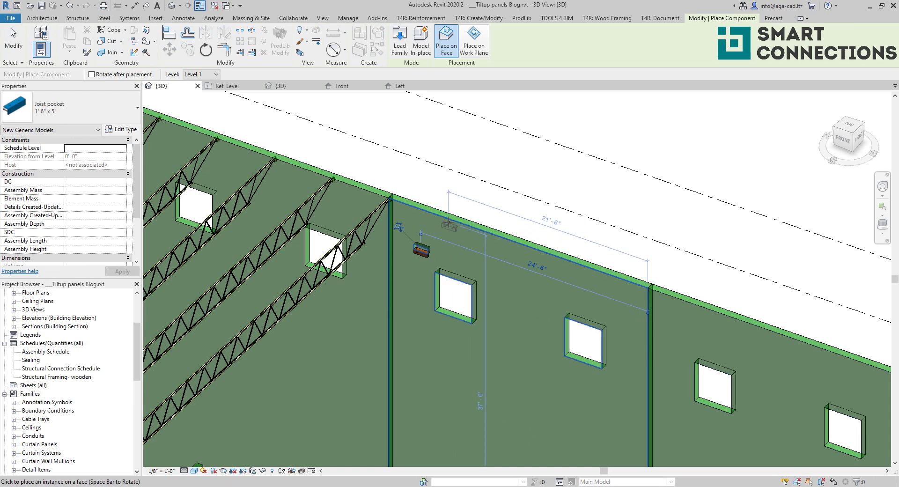
left_click(482, 237)
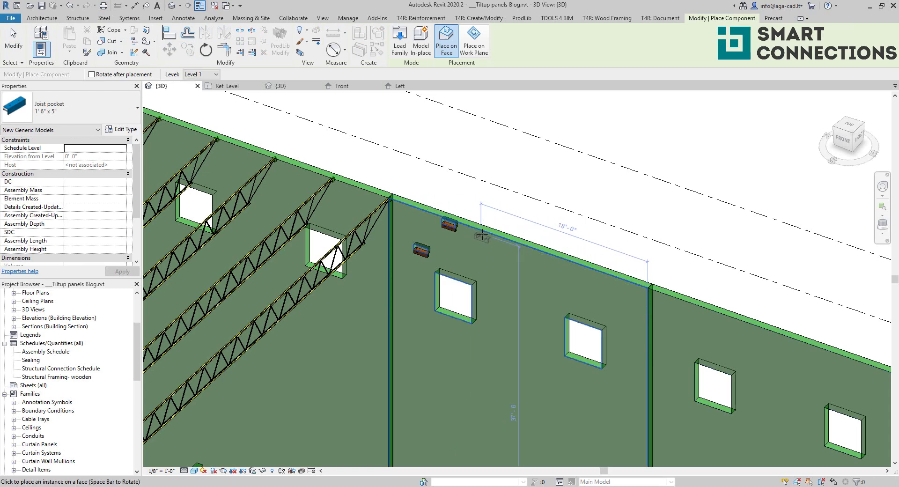
left_click(540, 253)
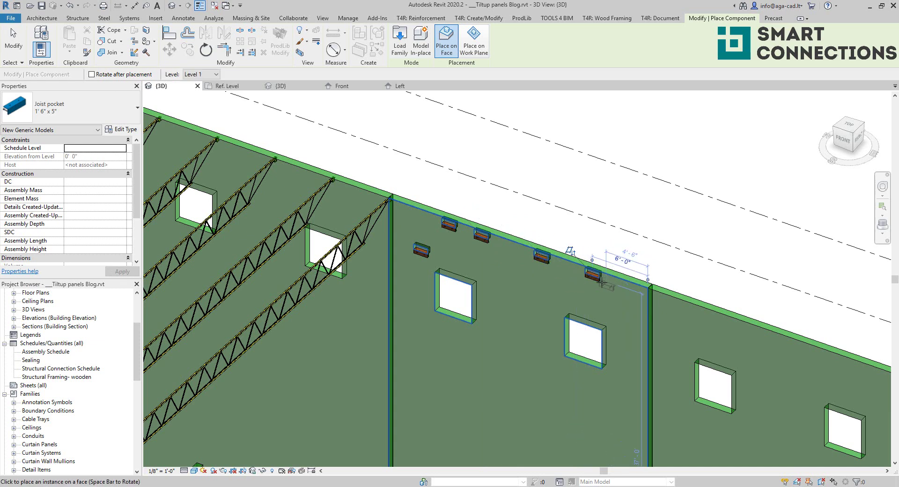
left_click(593, 278)
key("Escape")
key("Escape")
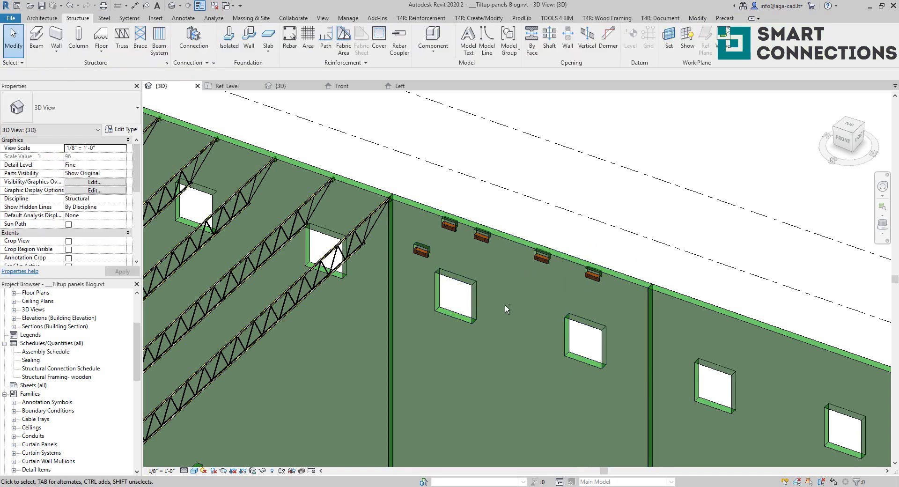
- Replace the lower joist pocket with a copy of the nearest upper-edge pocket, offset about 2' 6" toward the adjacent panel joint
middle_click_drag(505, 305, 362, 177, "shift")
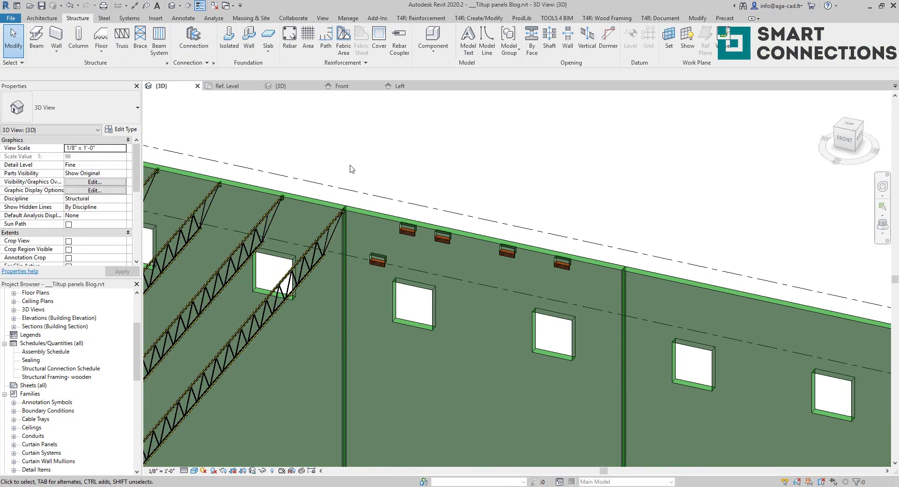
left_click_drag(378, 261, 407, 231)
key("c")
key("o")
left_click(406, 199)
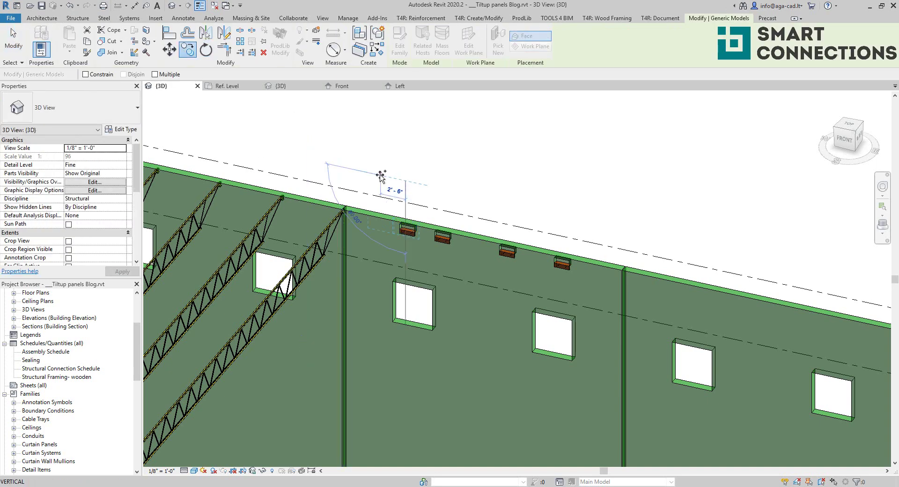
left_click(380, 185)
key("Escape")
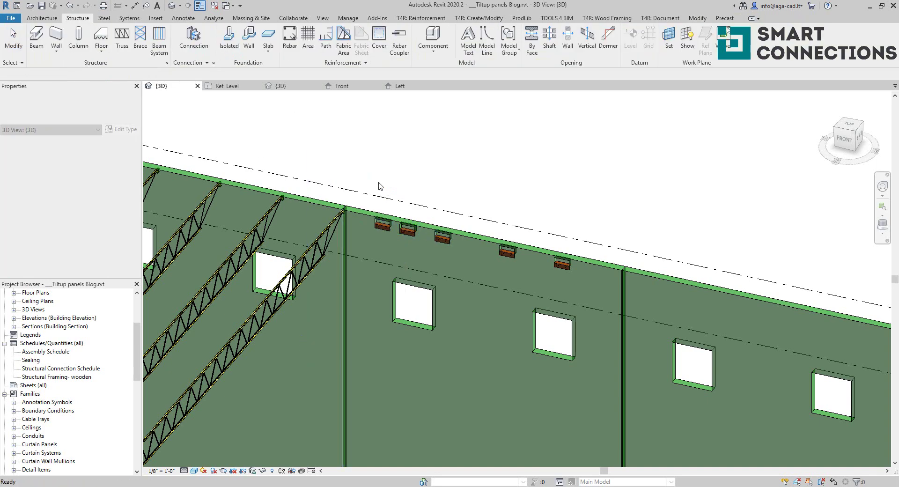
- Delete all five joist pockets from the wall panel
scroll(406, 187, "down", 4)
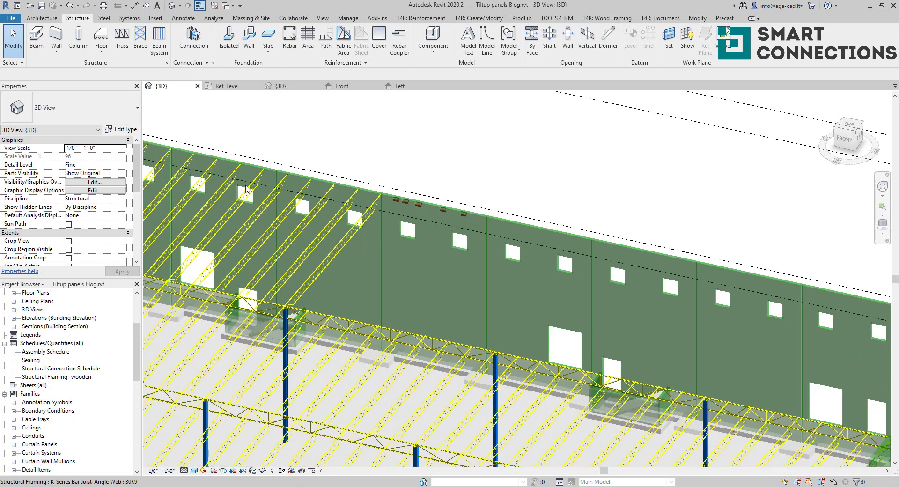
scroll(412, 228, "down", 6)
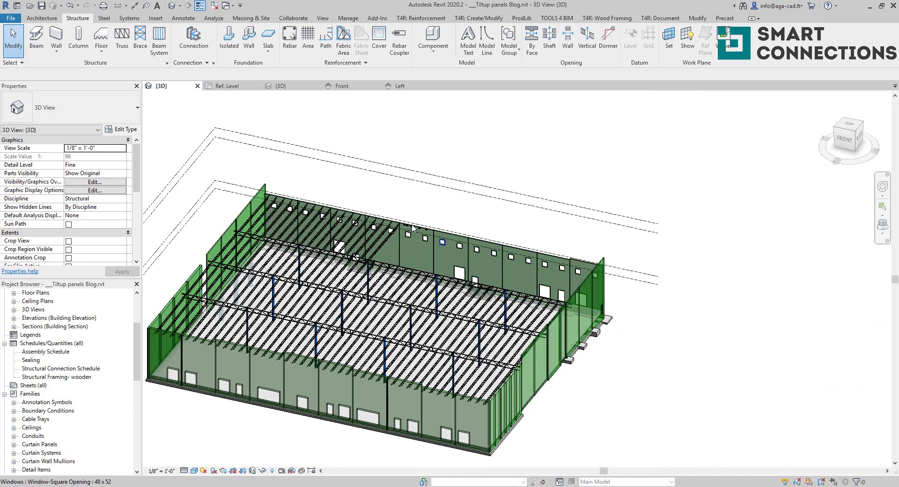
scroll(412, 228, "up", 5)
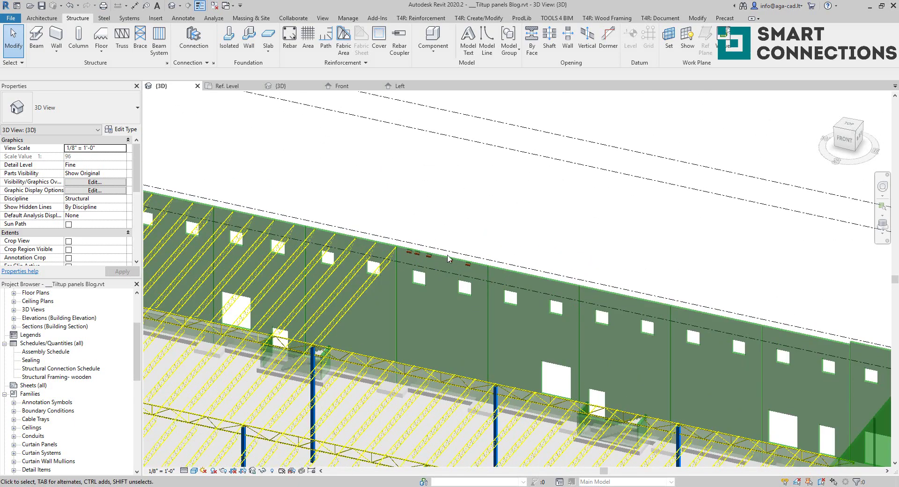
scroll(448, 258, "up", 5)
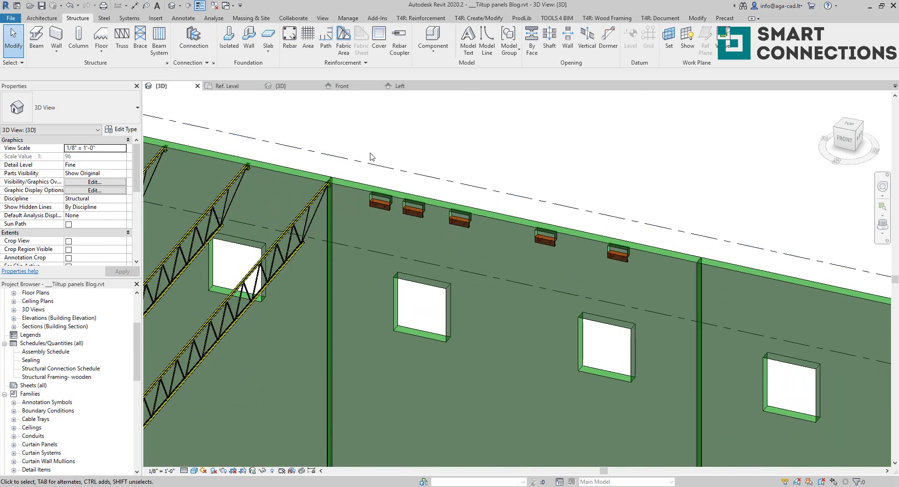
left_click_drag(345, 133, 646, 278)
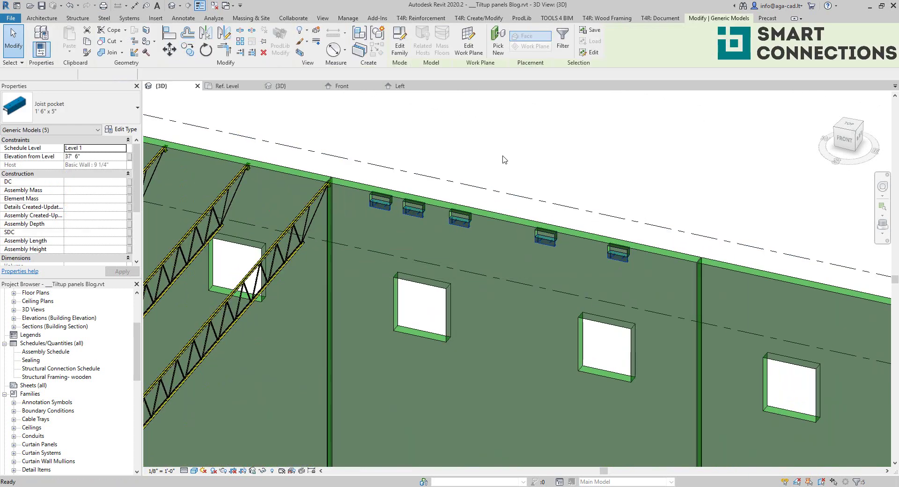
key("Delete")
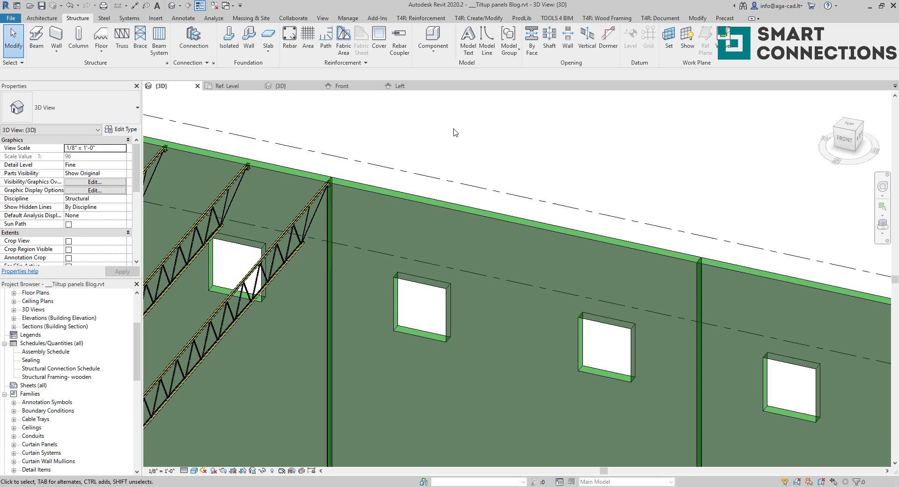
- Open the Smart Connections configuration and choose Walls as the host category
left_click(487, 19)
left_click_drag(247, 65, 491, 168)
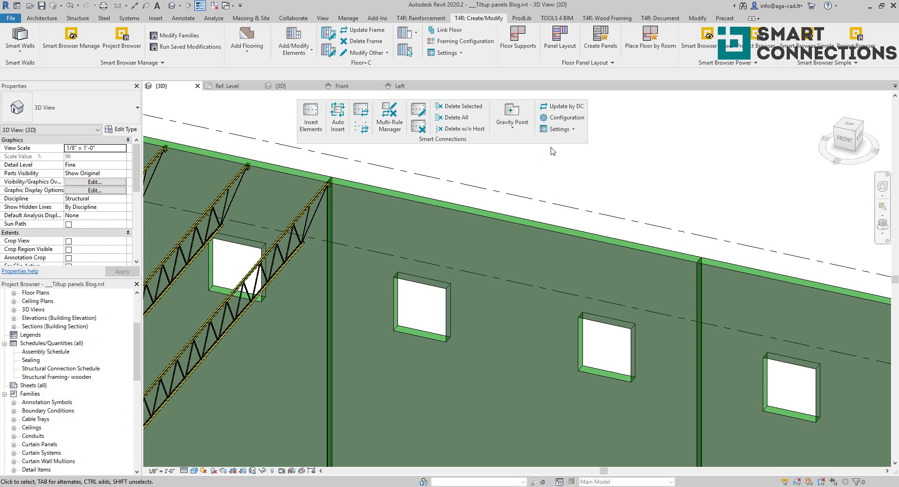
left_click(564, 120)
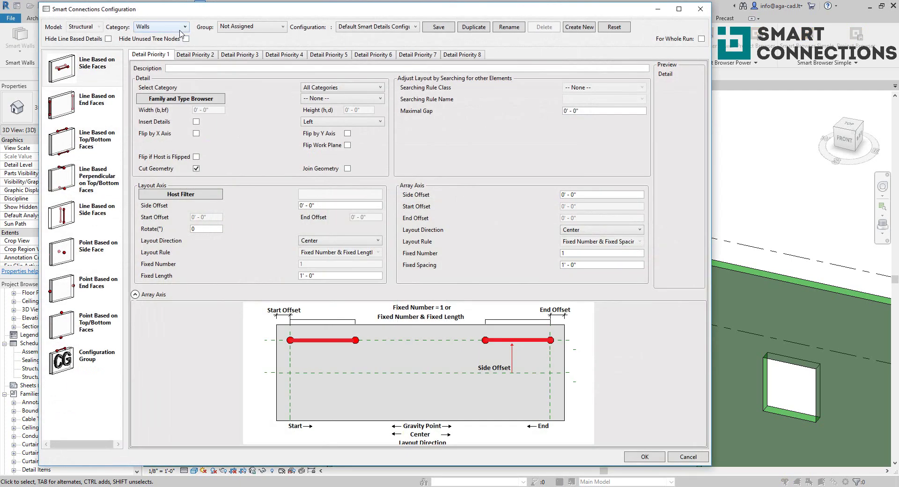
left_click(171, 28)
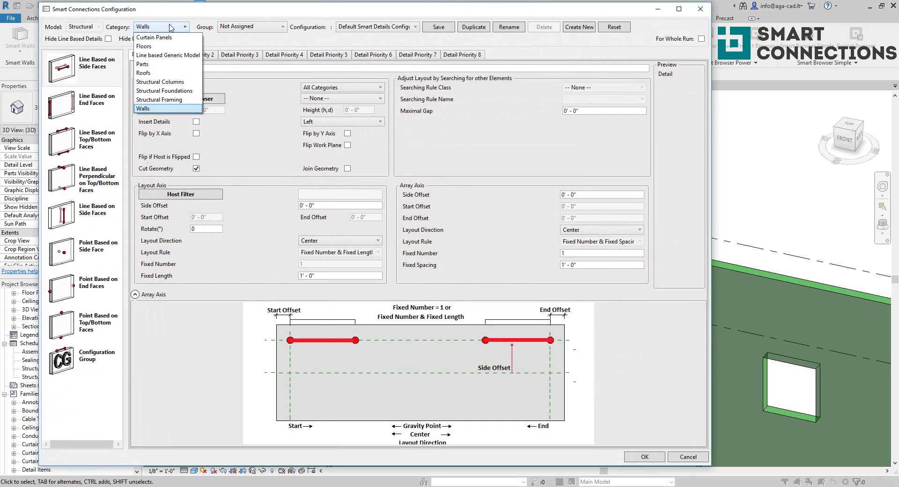
left_click(154, 108)
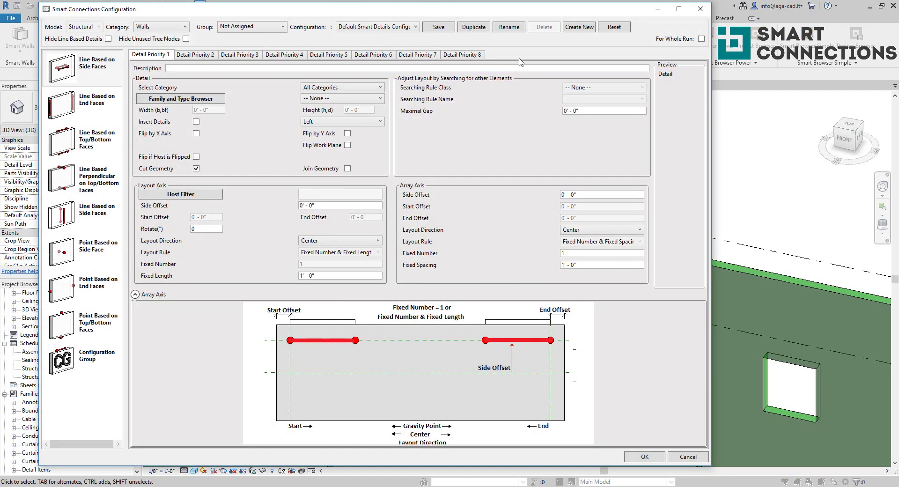
- Create a new wall configuration and name it Video steel joist pockets
left_click(509, 27)
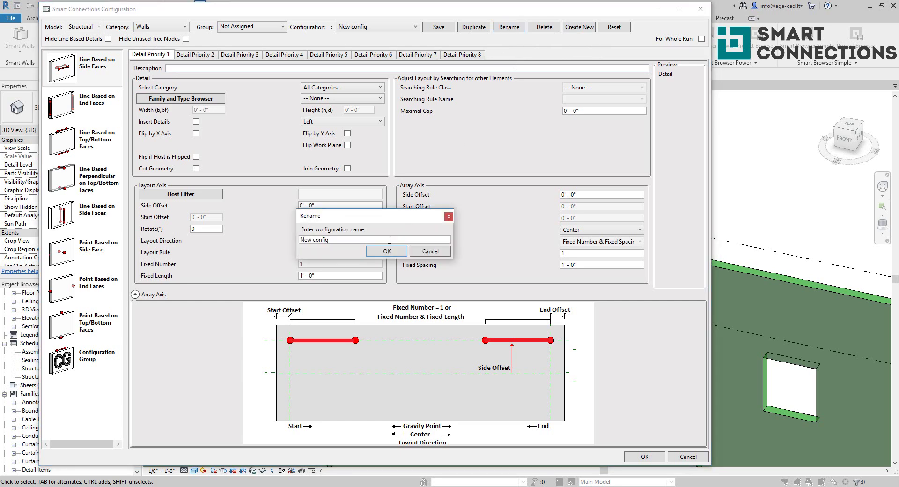
left_click_drag(346, 241, 269, 251)
type("Video steel joist pockets")
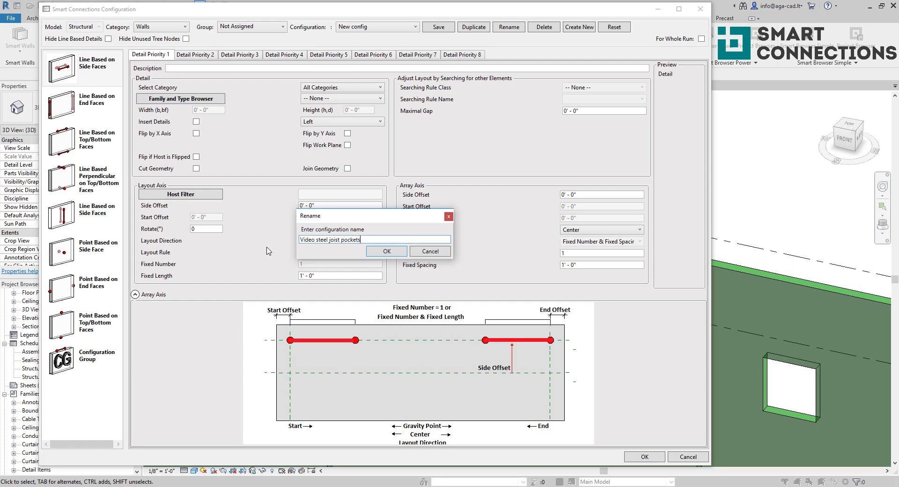
key("Return")
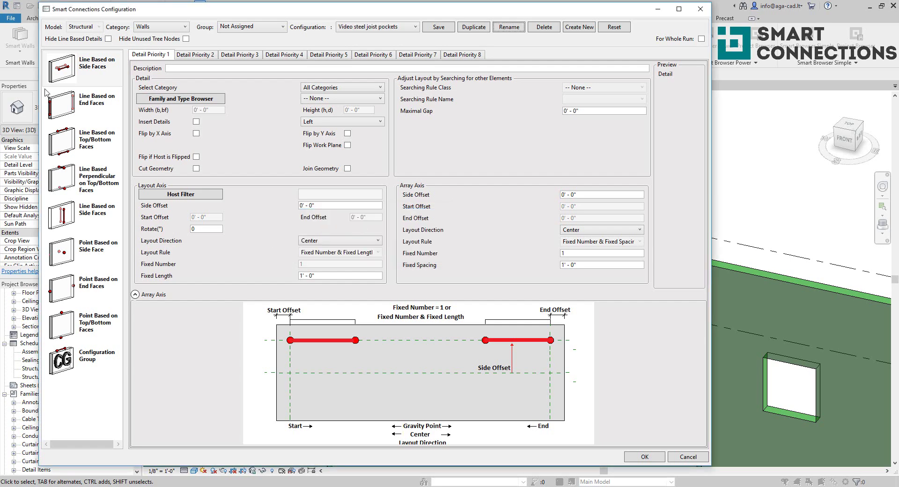
- Hide line-based details and enable insertion of the Joist pocket : 1' 6" x 5" detail on the Left side face in Detail Priority 1
left_click(108, 39)
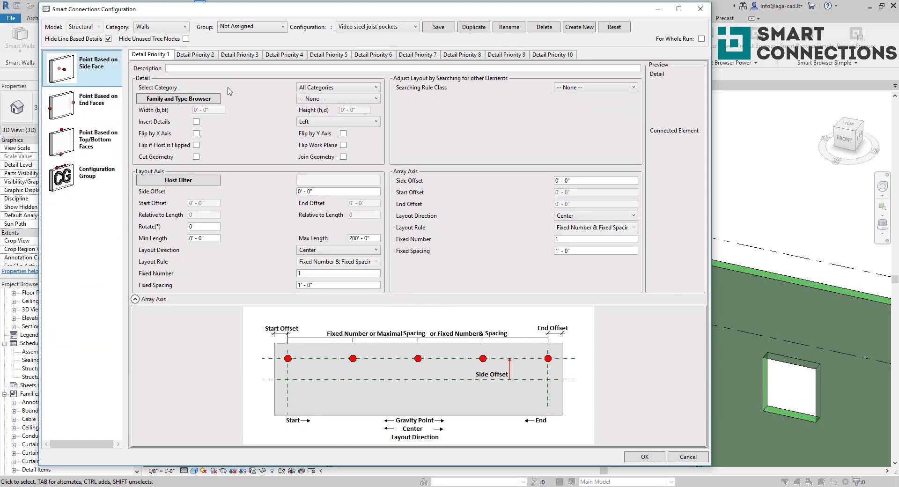
left_click(333, 99)
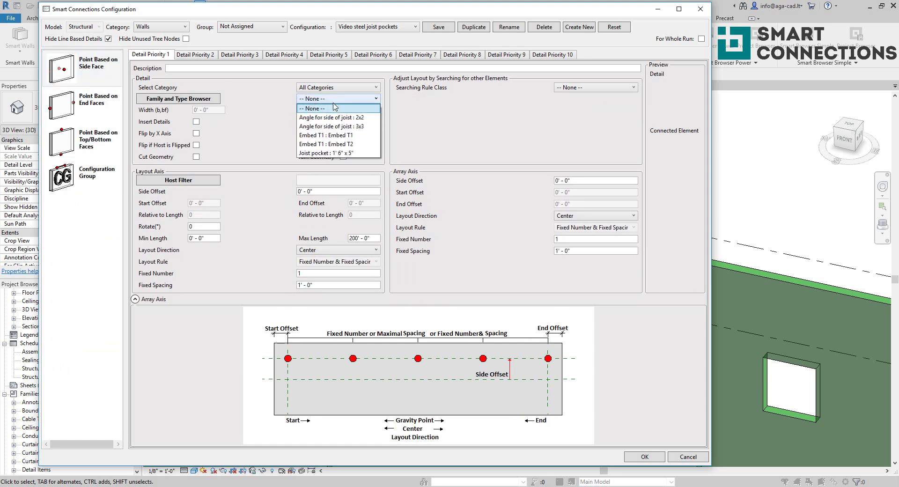
left_click(335, 153)
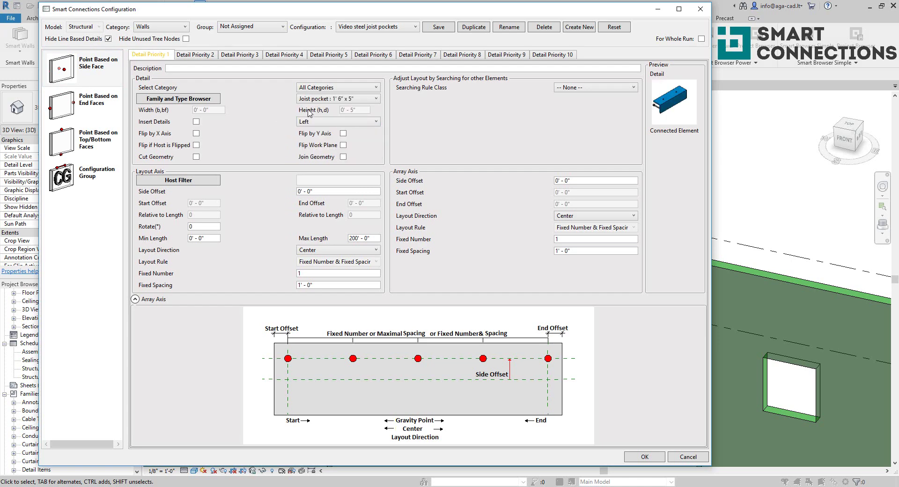
left_click(196, 122)
left_click(346, 122)
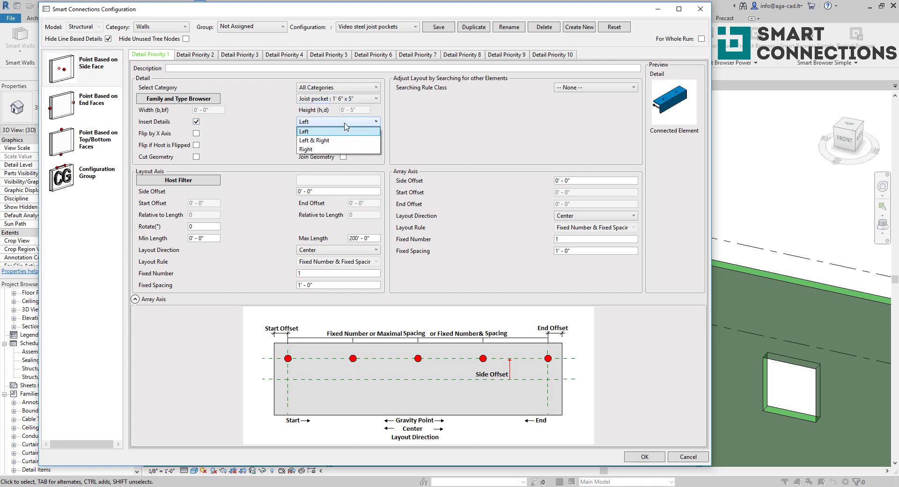
left_click(303, 131)
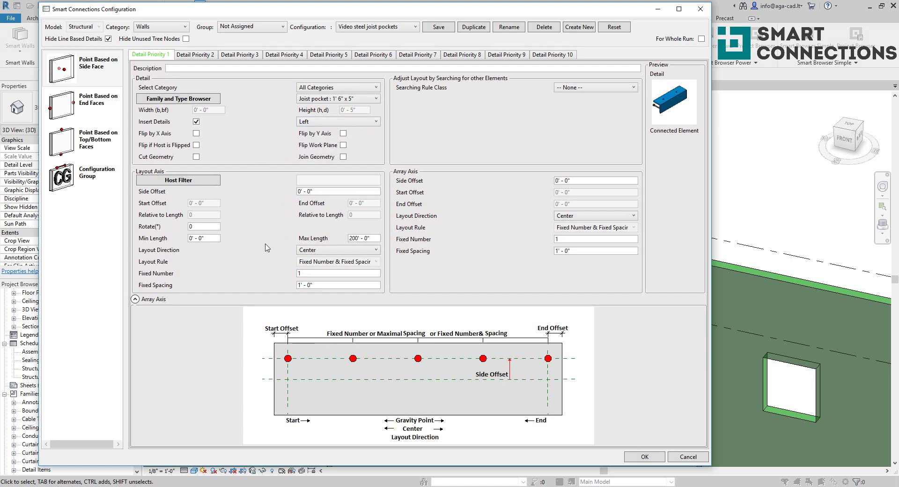
- Set the layout axis direction to Start End with 3' start and end offsets, and use the Fixed Number rule with 5 details
left_click(318, 251)
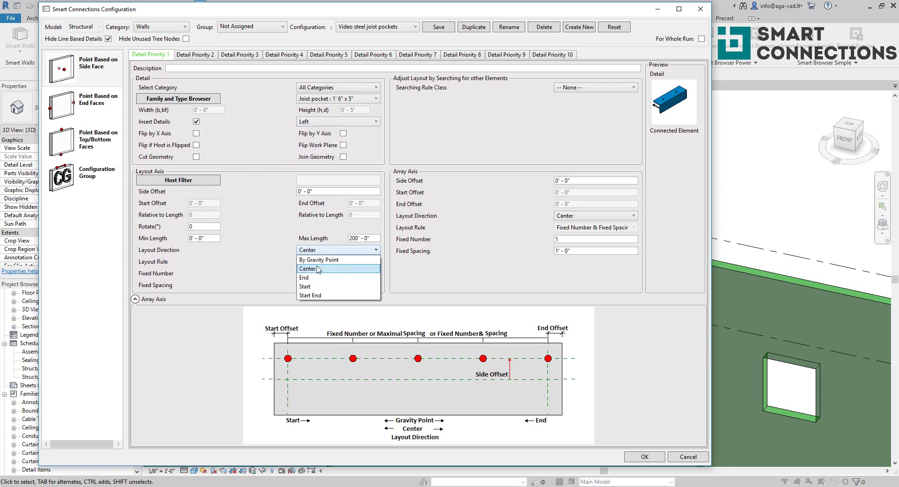
left_click(320, 299)
key("ctrl+a")
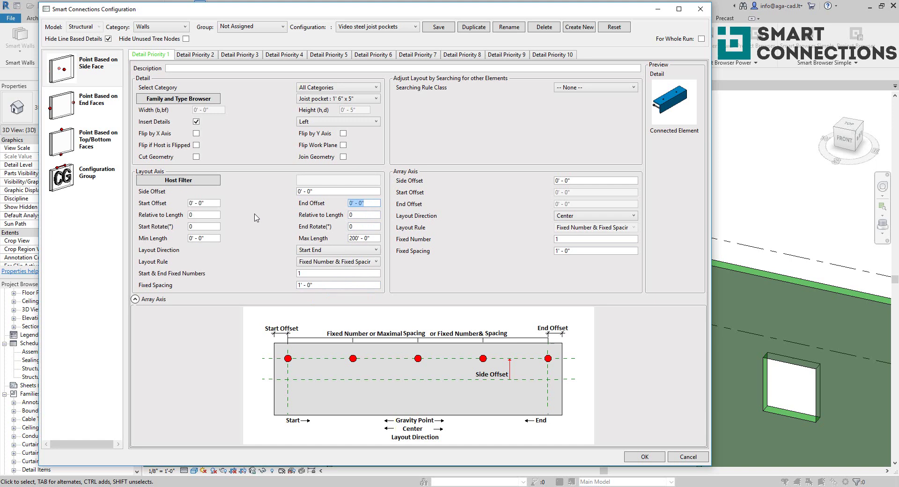
type("3")
key("Tab")
type("3")
left_click(376, 205)
left_click(359, 263)
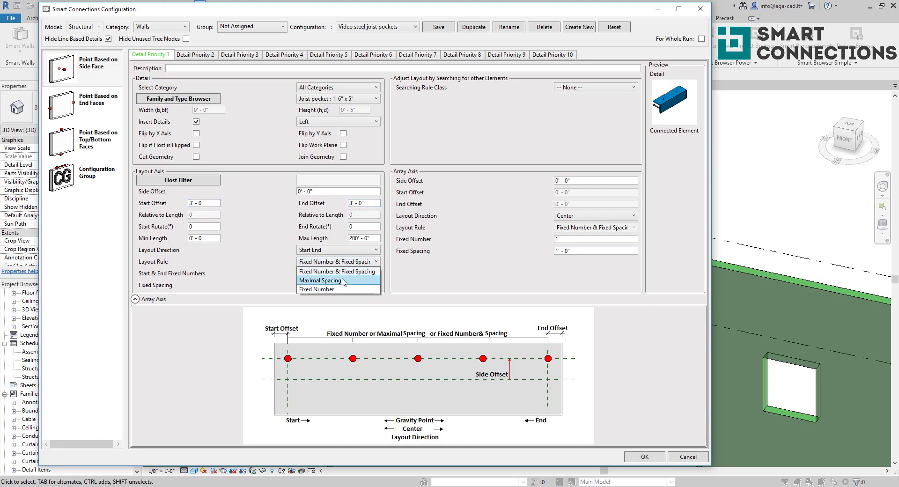
left_click(328, 286)
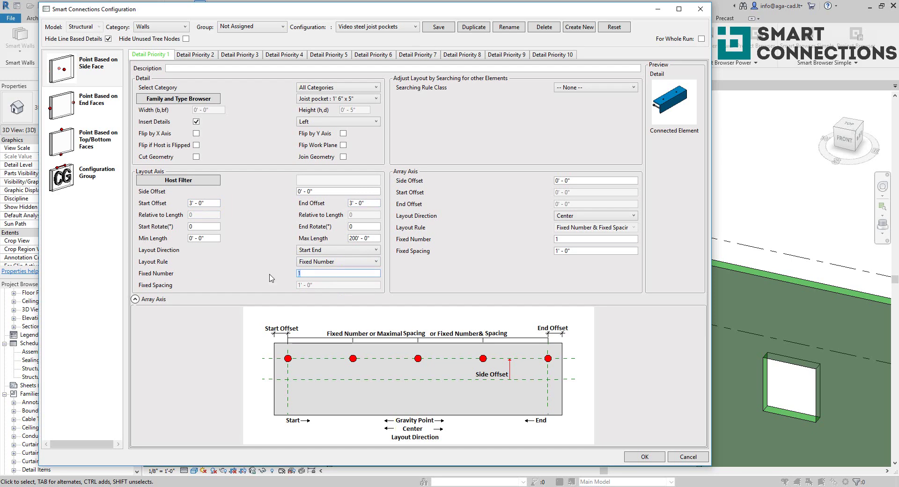
- Set the array axis direction to End with a 5" end offset, and save the wall configuration
left_click(604, 216)
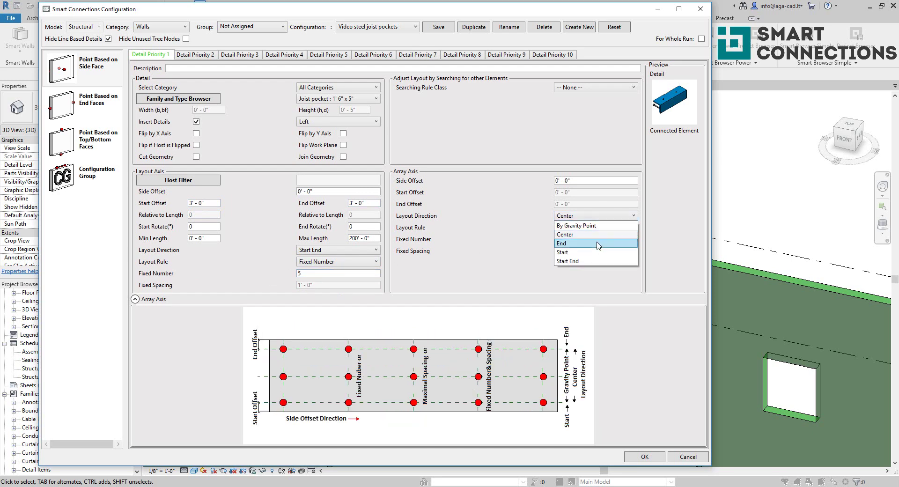
left_click(599, 258)
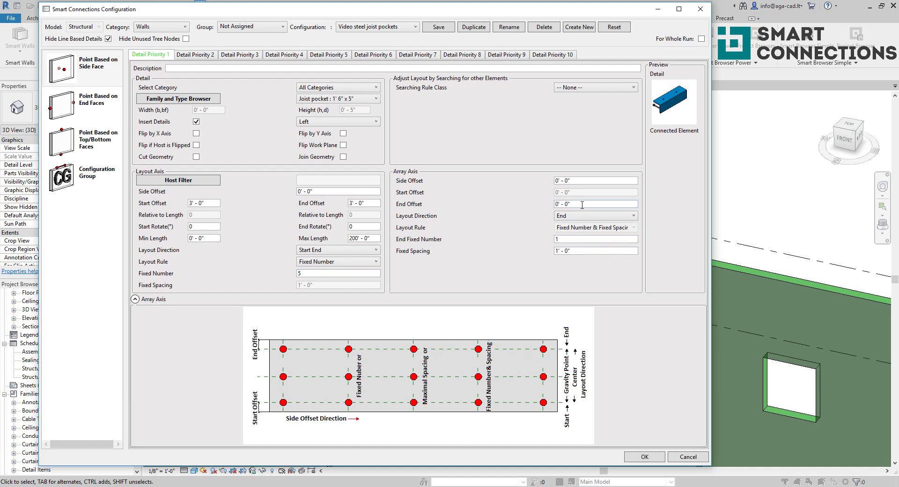
left_click(565, 207)
left_click(565, 204)
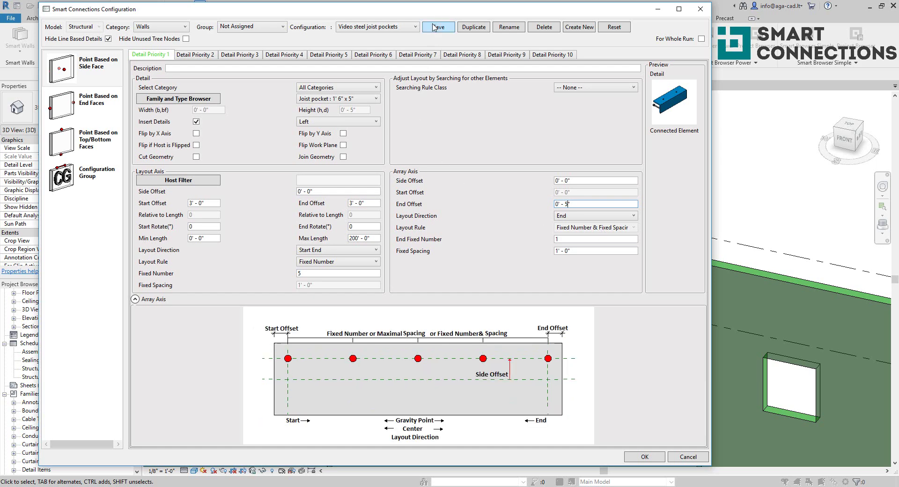
left_click(640, 457)
- Insert the Video steel joist pockets configuration into the three adjacent wall panels beyond the last steel joist
left_click(462, 207)
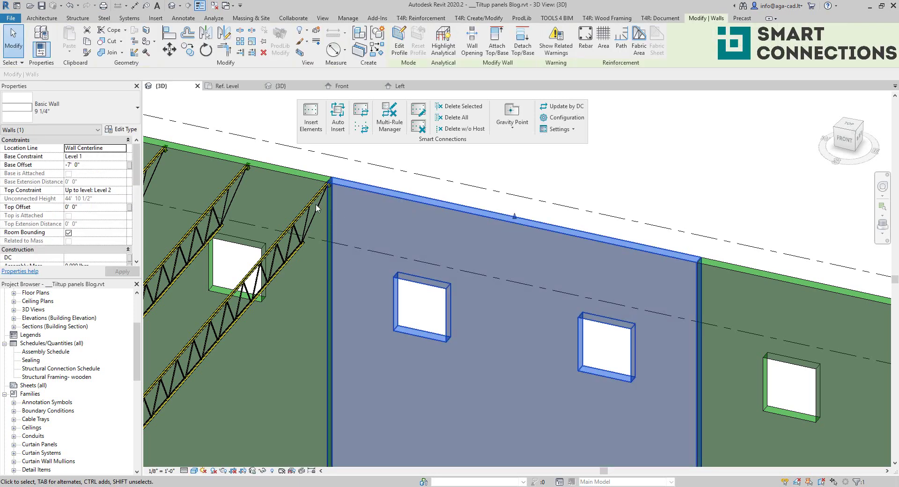
scroll(463, 206, "down", 2)
left_click(662, 266, "ctrl")
left_click(827, 299, "ctrl")
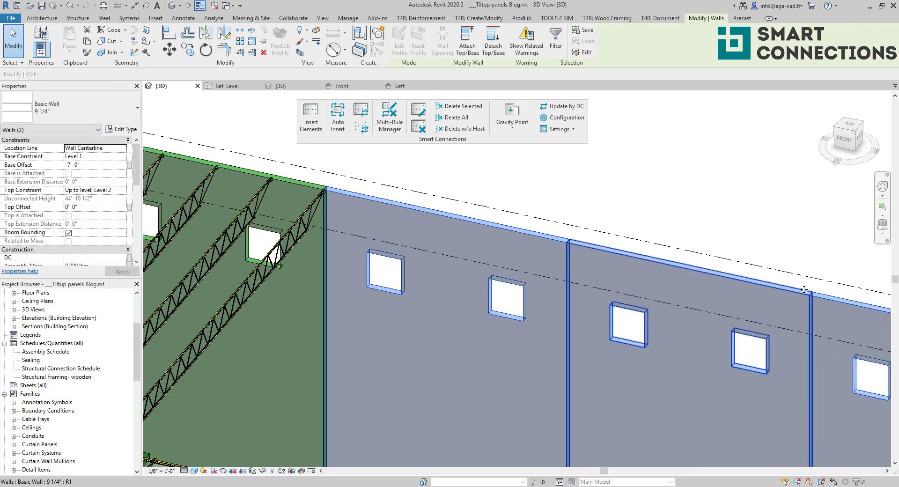
scroll(549, 242, "down", 2)
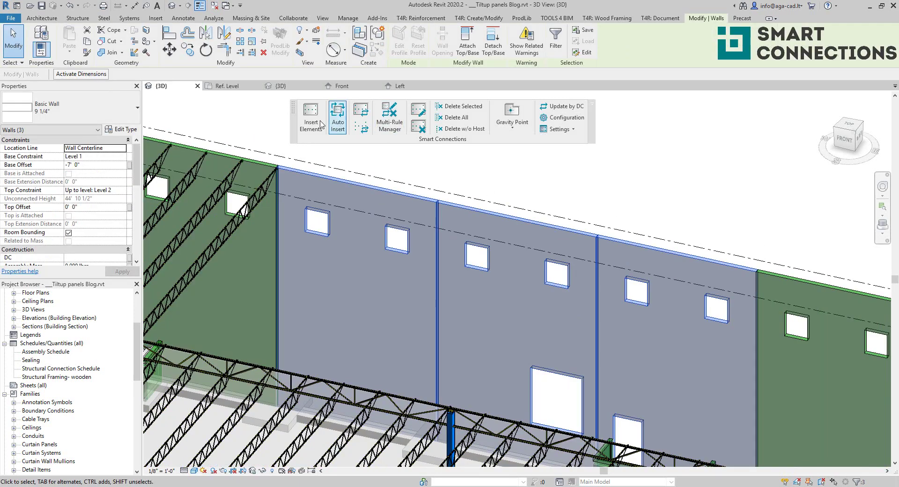
left_click(311, 117)
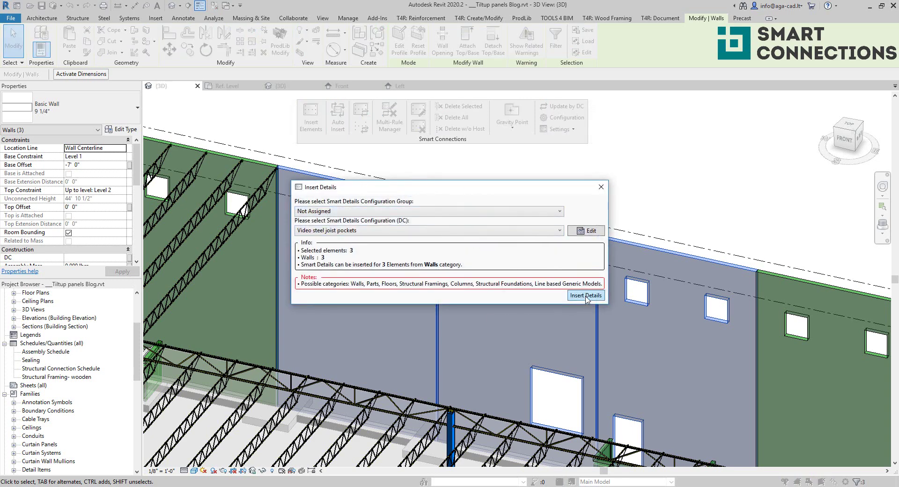
left_click(586, 296)
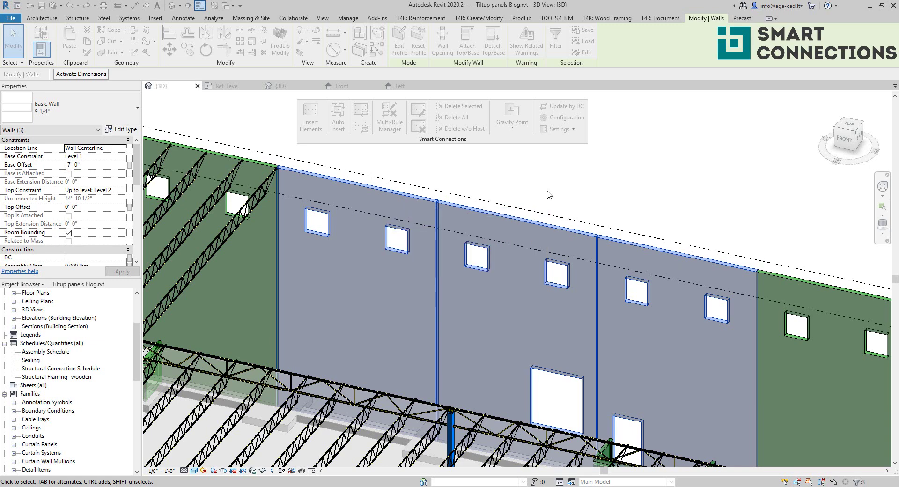
left_click(549, 195)
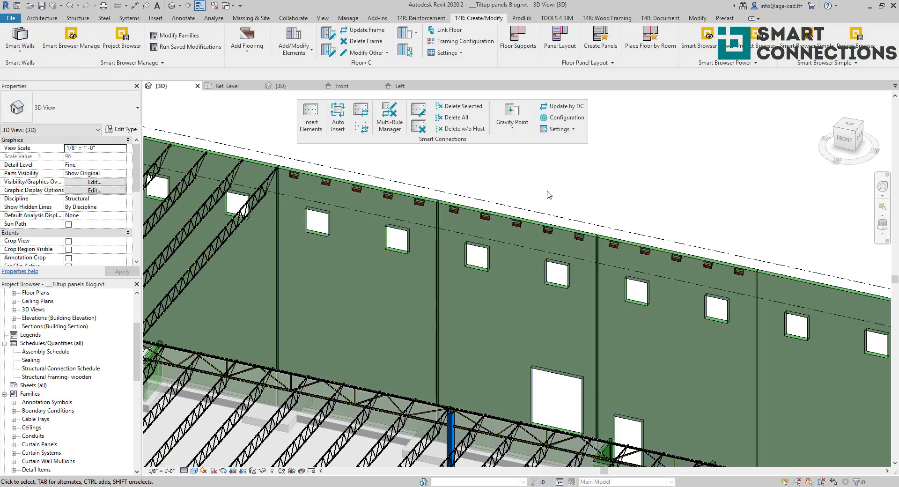
- Examine the inserted joist pockets and their spacing along the upper edge of the wall panels
left_click(359, 189)
middle_click_drag(368, 199, 331, 170, "shift")
scroll(302, 170, "up", 3)
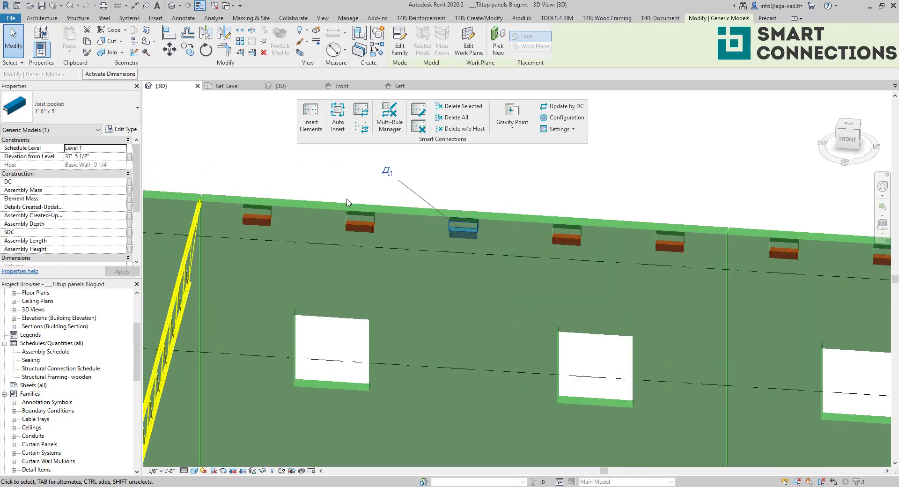
middle_click_drag(349, 202, 381, 198, "shift")
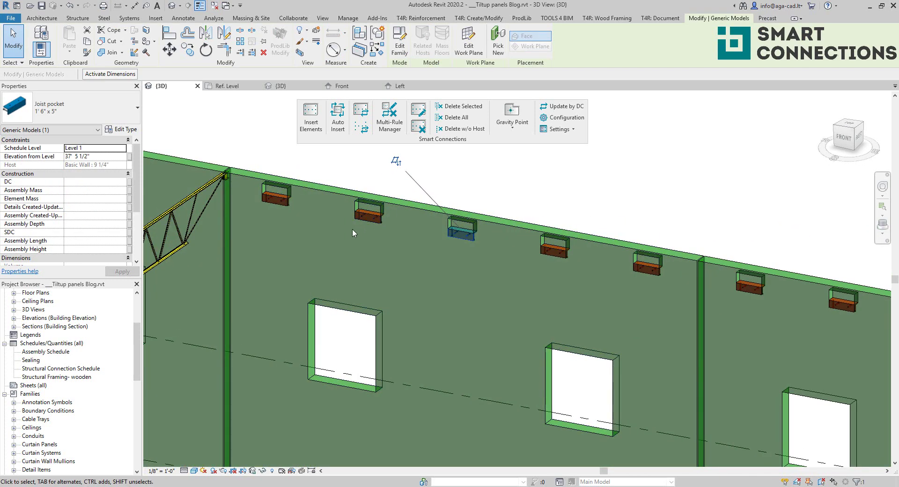
scroll(290, 217, "down", 2)
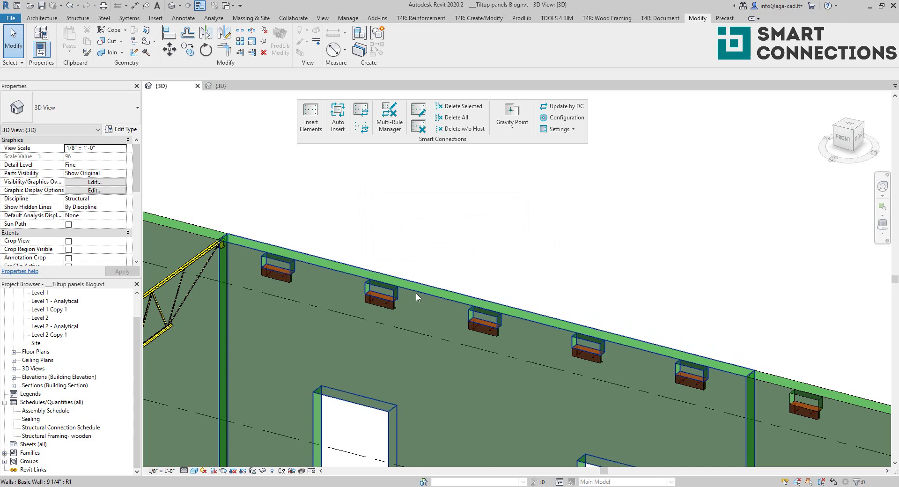
left_click(380, 299)
left_click(544, 248)
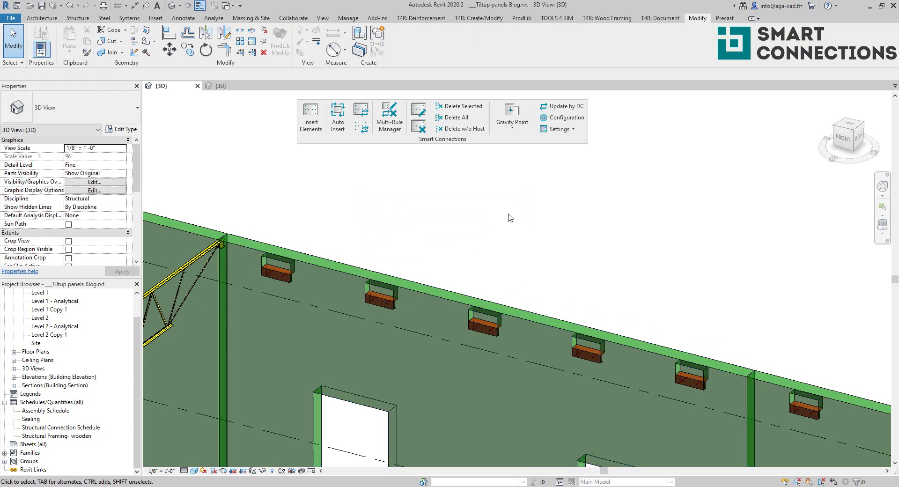
scroll(504, 219, "down", 4)
middle_click_drag(427, 193, 564, 240)
- Inspect the wall end of the second-to-last K-Series bar joist and its nested support connection
left_click(437, 263)
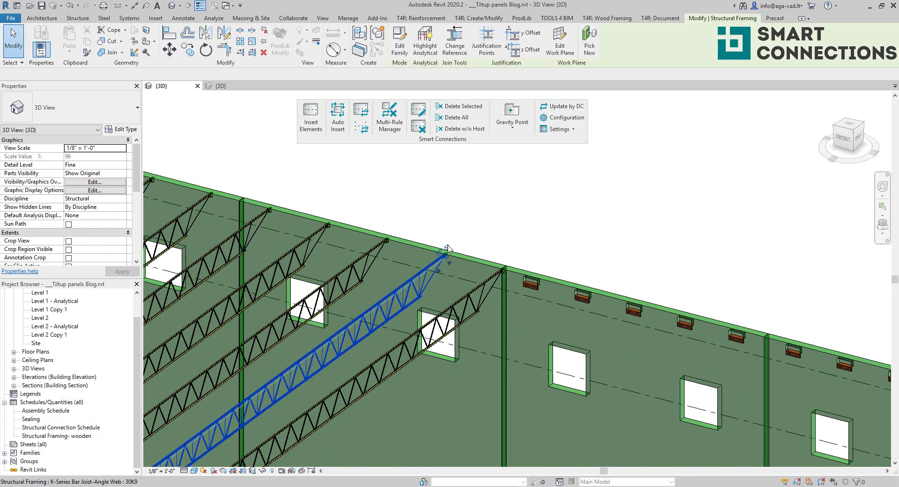
scroll(463, 257, "up", 2)
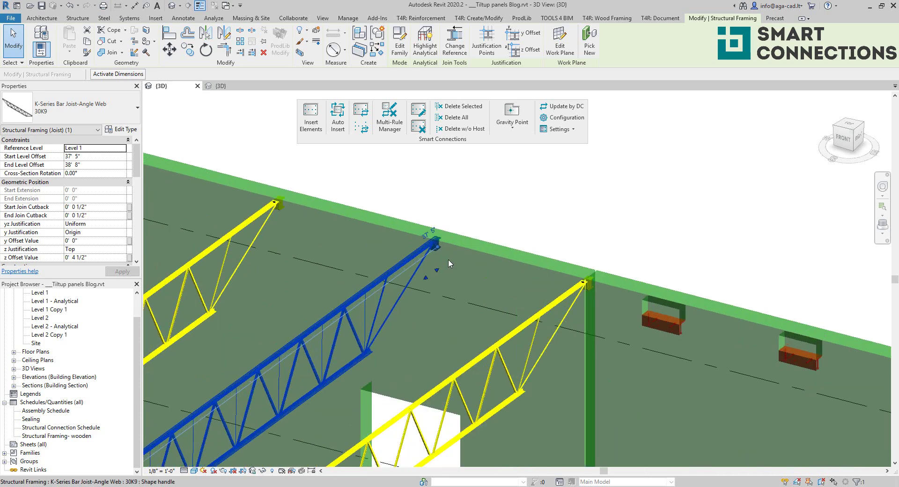
scroll(449, 258, "up", 4)
key("Escape")
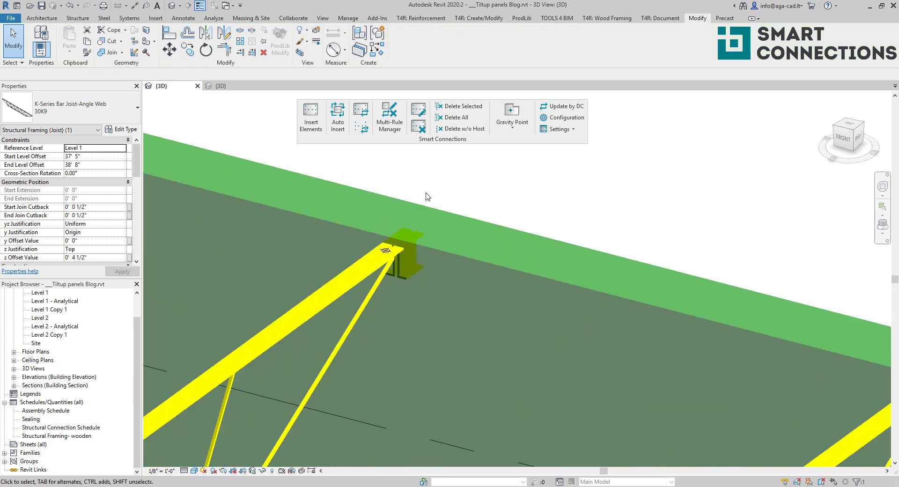
scroll(389, 267, "up", 3)
scroll(384, 253, "up", 2)
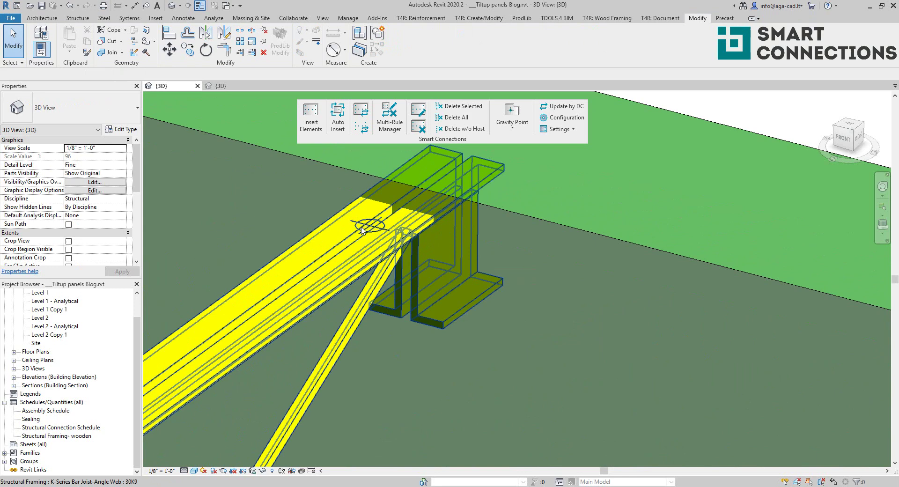
left_click(361, 230)
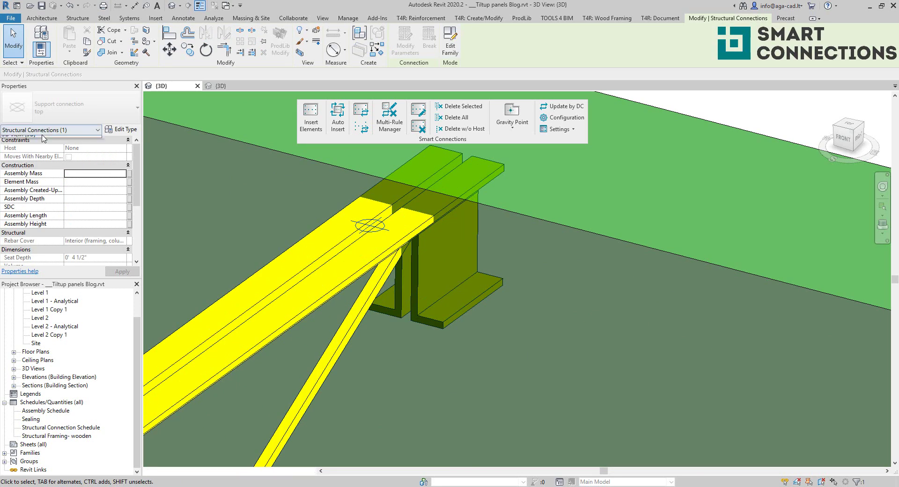
key("Escape")
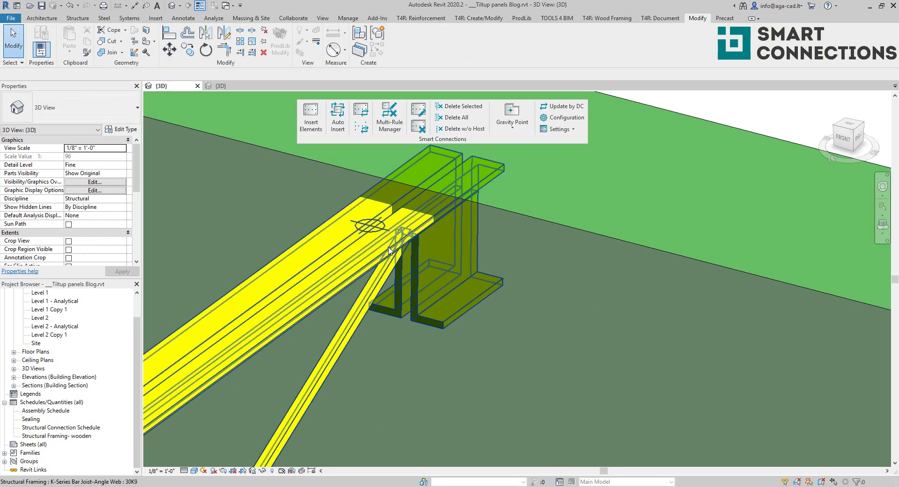
- Check the nested Support connection's type in the K-Series Bar Joist-Angle Web family, and close the family to return to the project
left_click(388, 250)
double_click(437, 214)
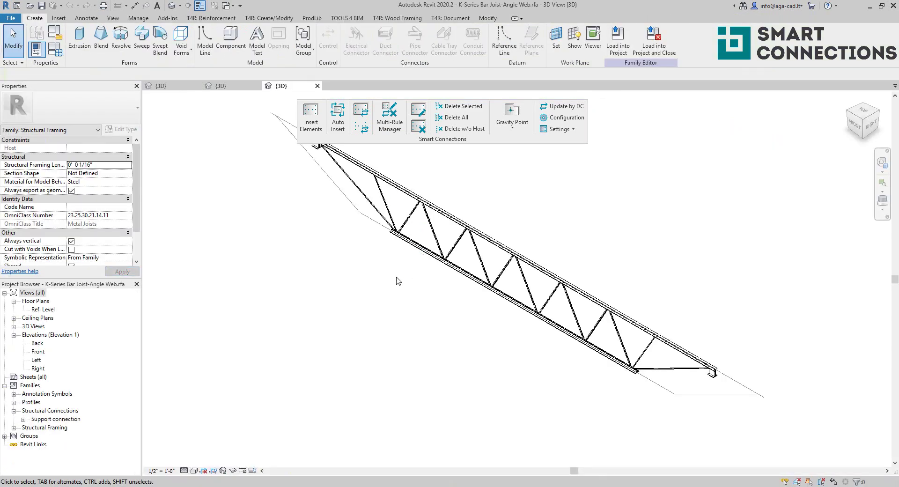
scroll(318, 254, "up", 5)
scroll(347, 252, "up", 3)
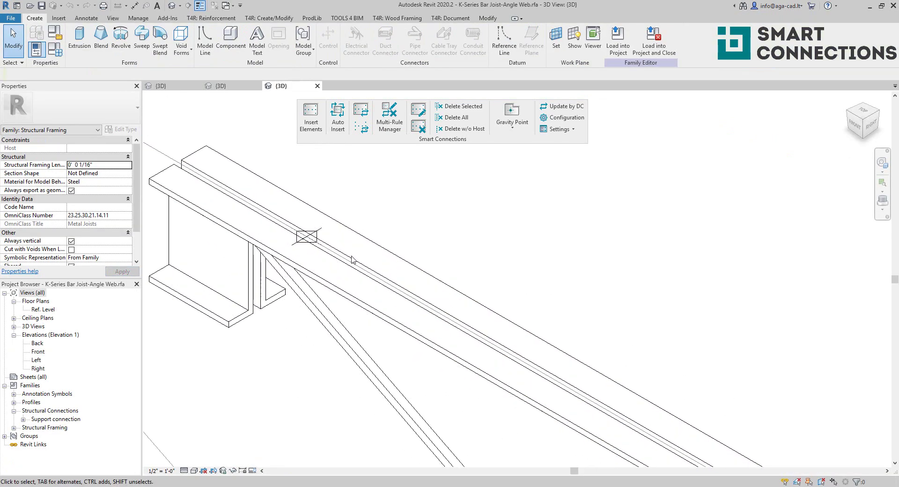
left_click(321, 235)
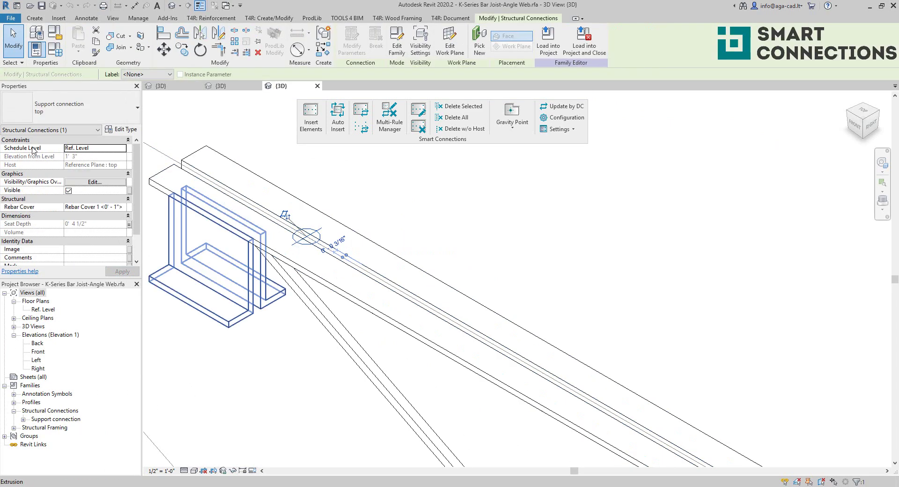
left_click(54, 112)
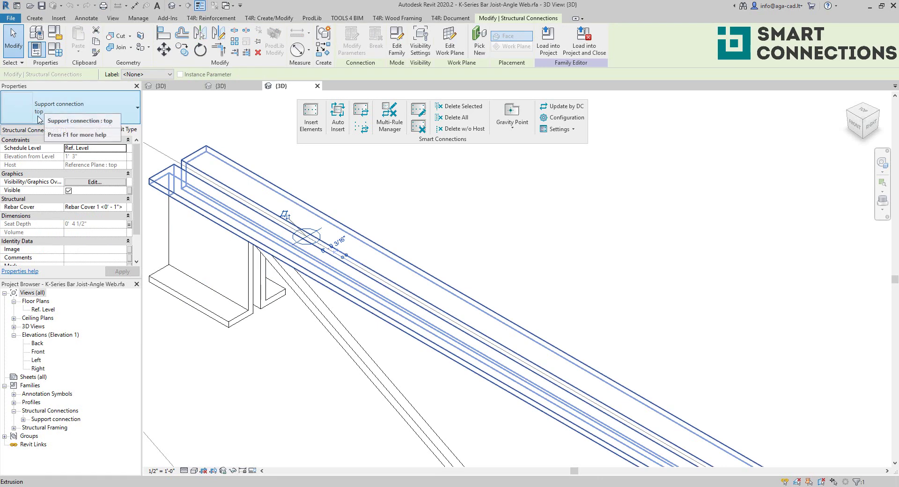
left_click(318, 86)
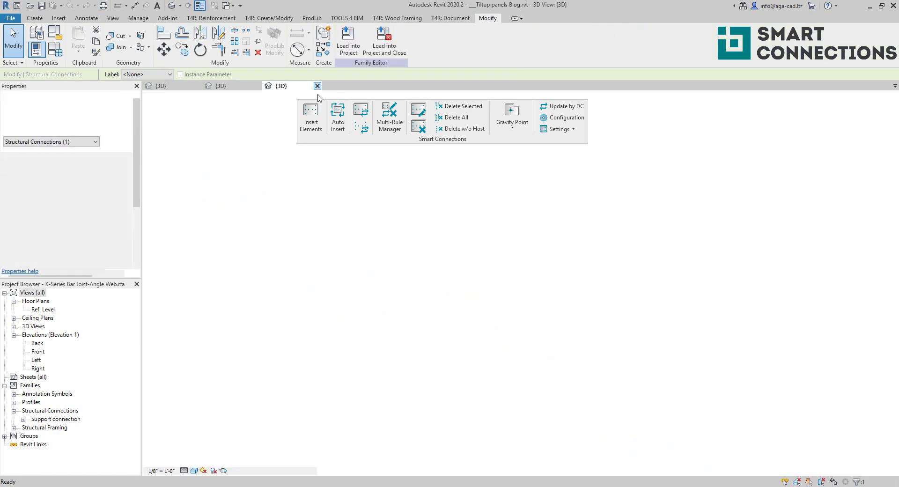
scroll(430, 273, "down", 8)
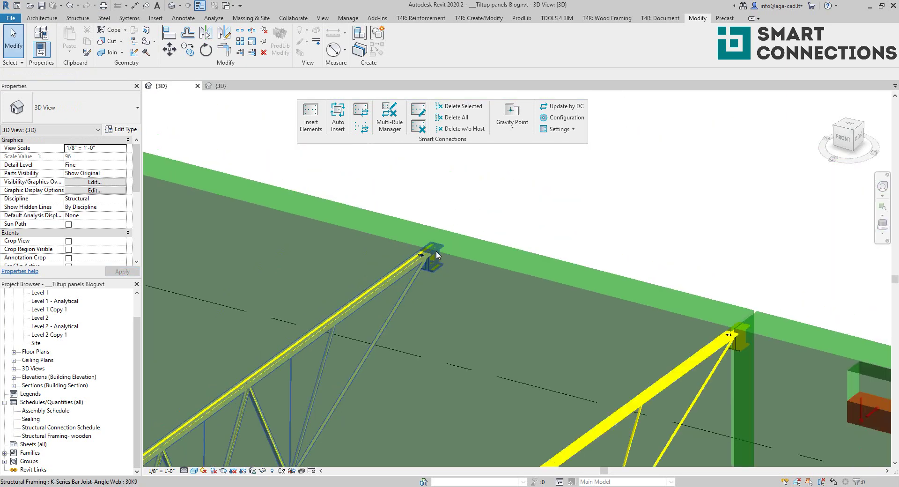
middle_click_drag(469, 232, 482, 215)
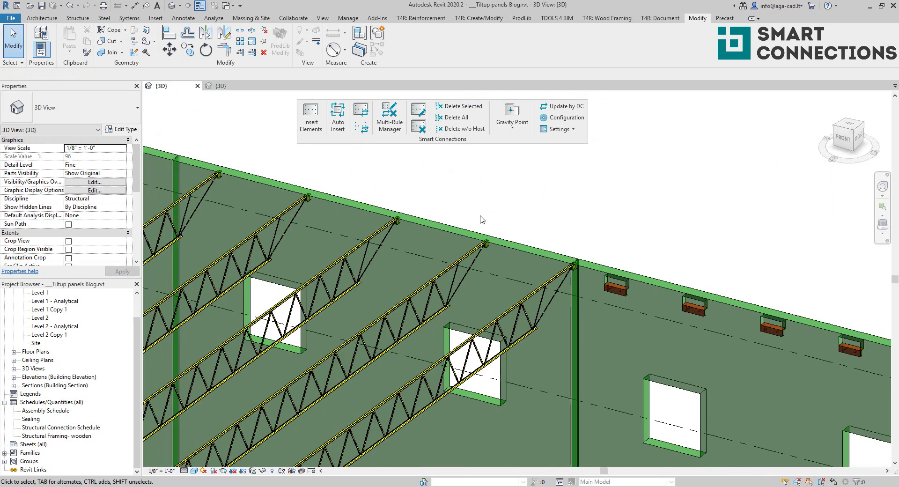
- Insert the Video steel joist pockets configuration into the wall panel that supports the last steel joists
scroll(479, 217, "up", 3)
left_click(336, 165)
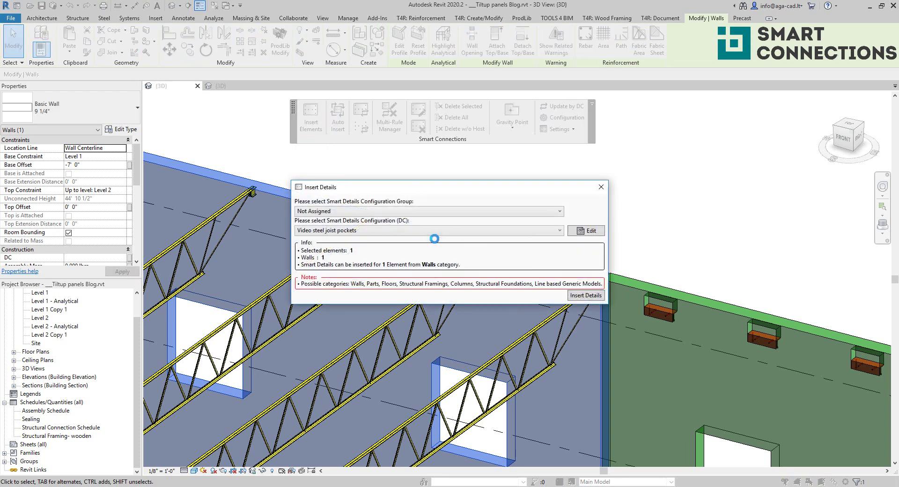
left_click(591, 296)
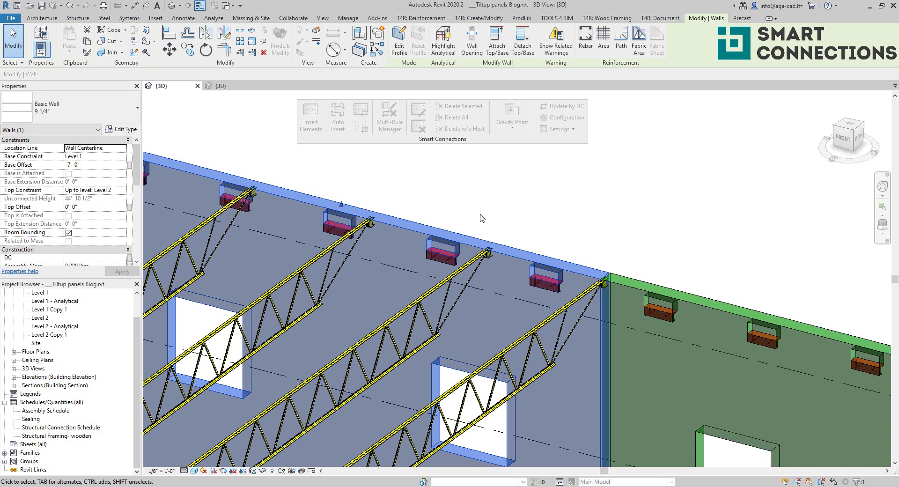
left_click(482, 217)
middle_click_drag(450, 234, 505, 223, "shift")
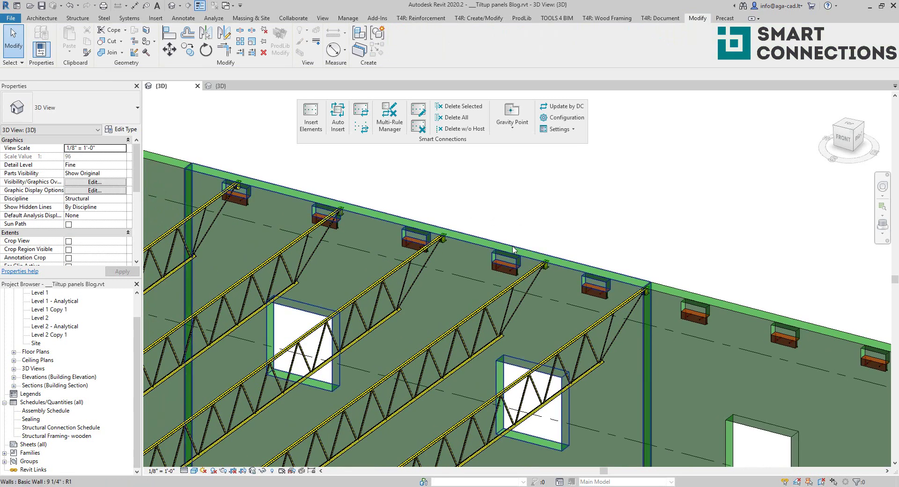
scroll(546, 253, "up", 2)
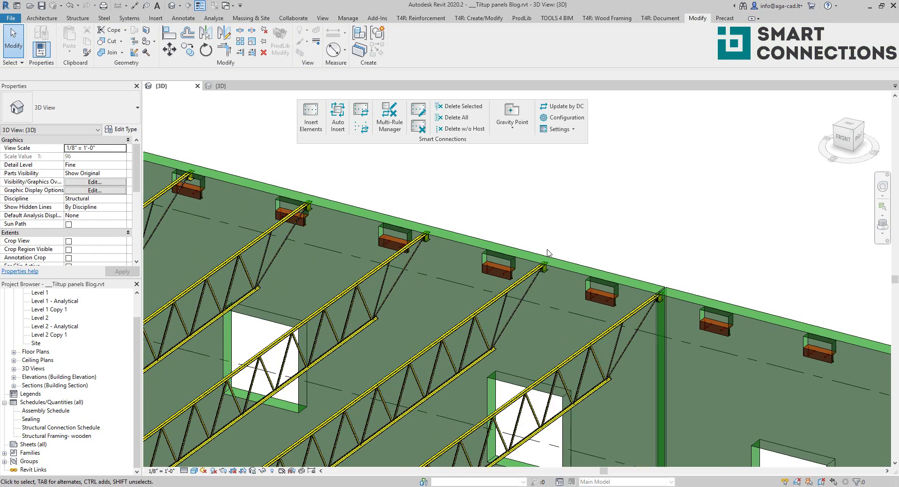
- Modify the configuration of the joist pockets in this wall panel to search by L & R Connections in the Structural Connections category
left_click(499, 270)
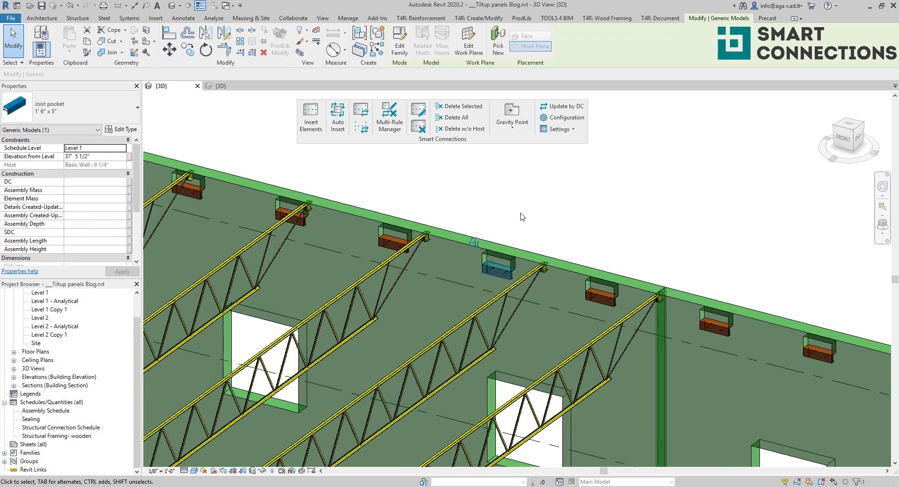
left_click(418, 111)
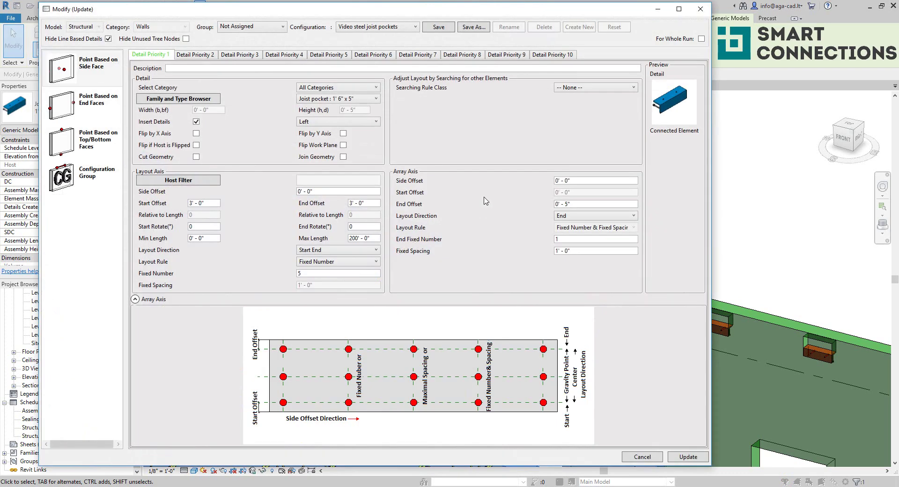
left_click(565, 89)
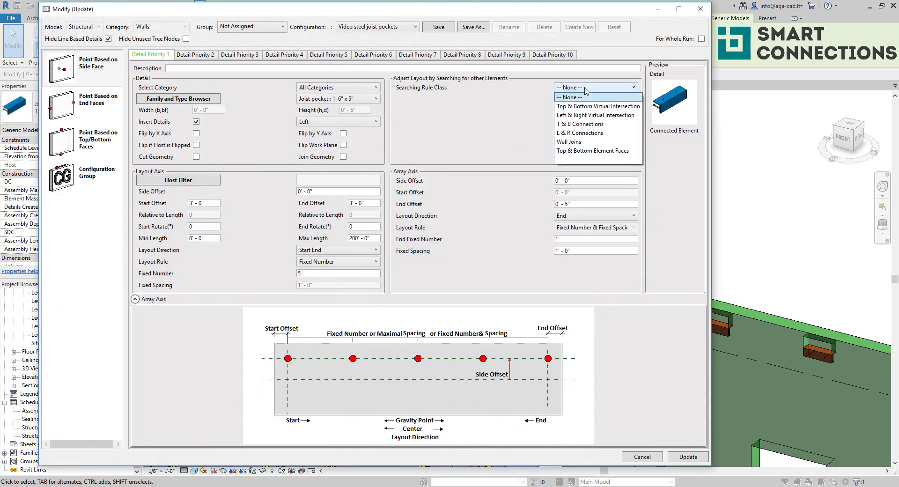
left_click(589, 133)
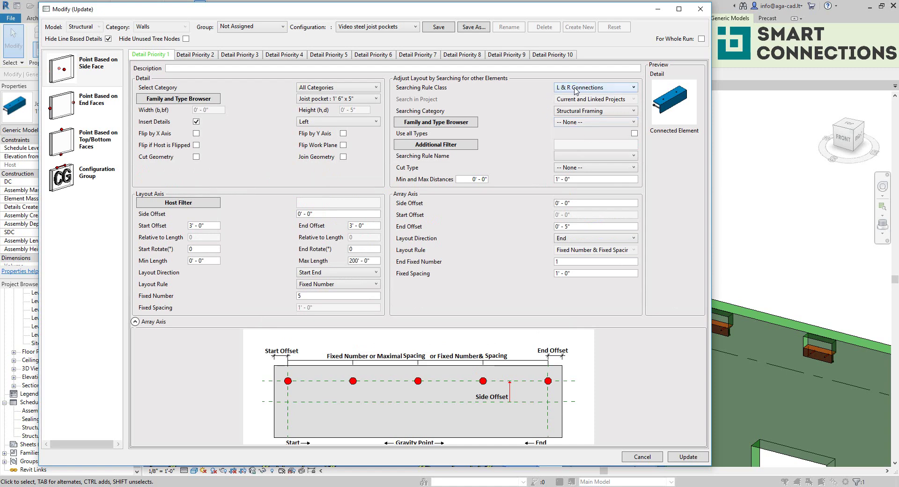
left_click(562, 113)
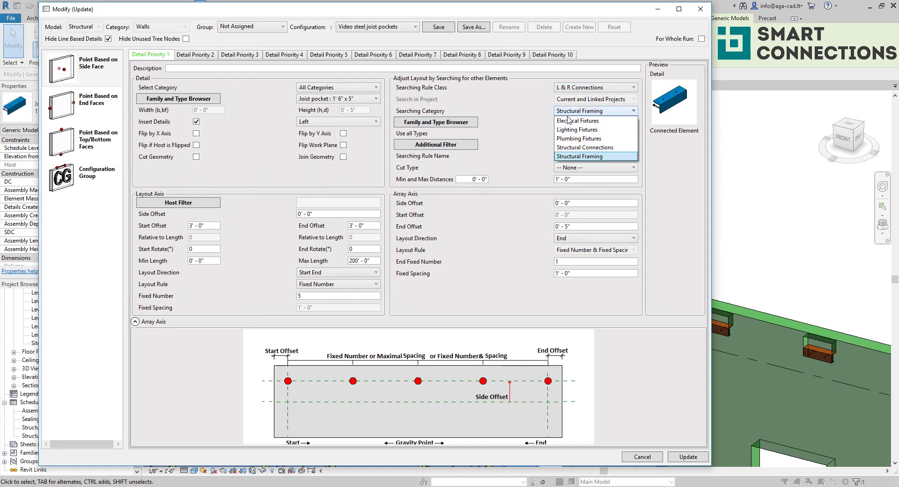
left_click(572, 142)
- Set the searched connection type to Support connection : top and the searching rule name to Left & Right
left_click(585, 122)
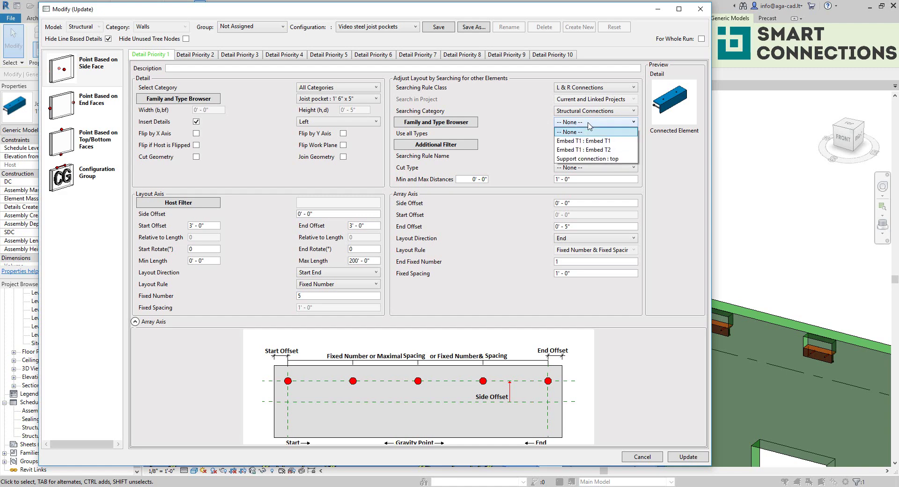
left_click(602, 159)
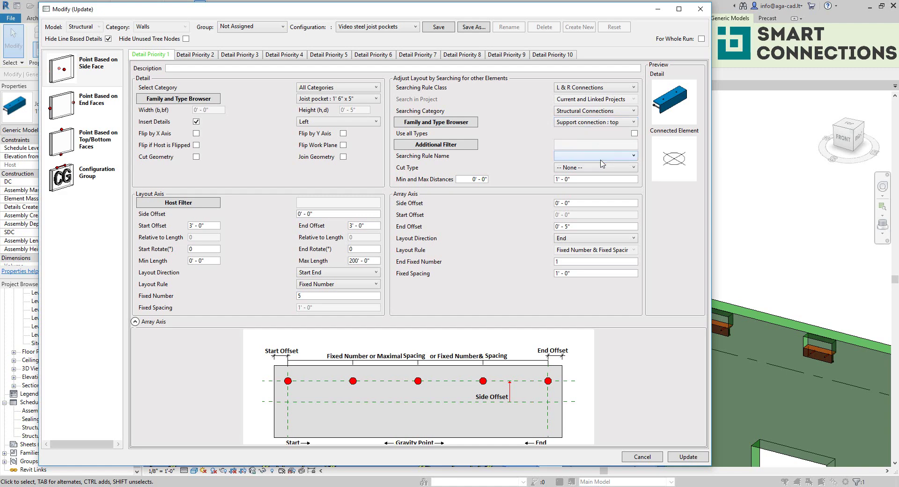
left_click(590, 158)
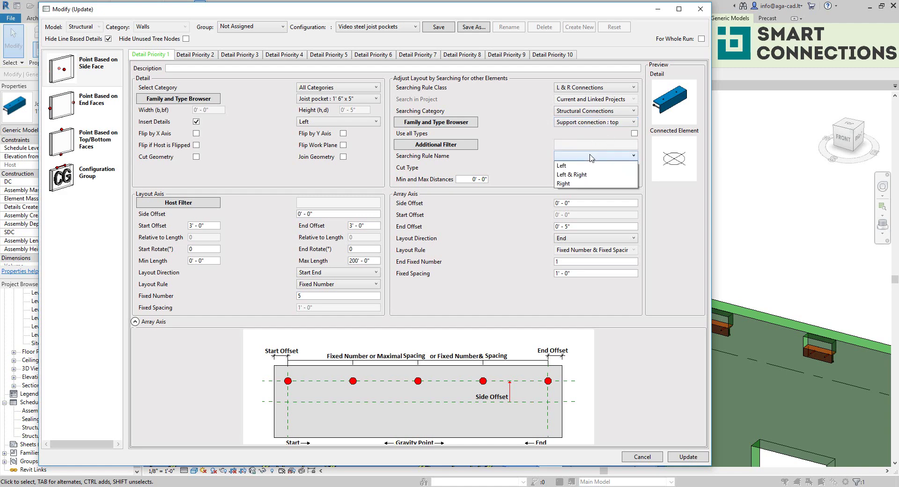
left_click(599, 174)
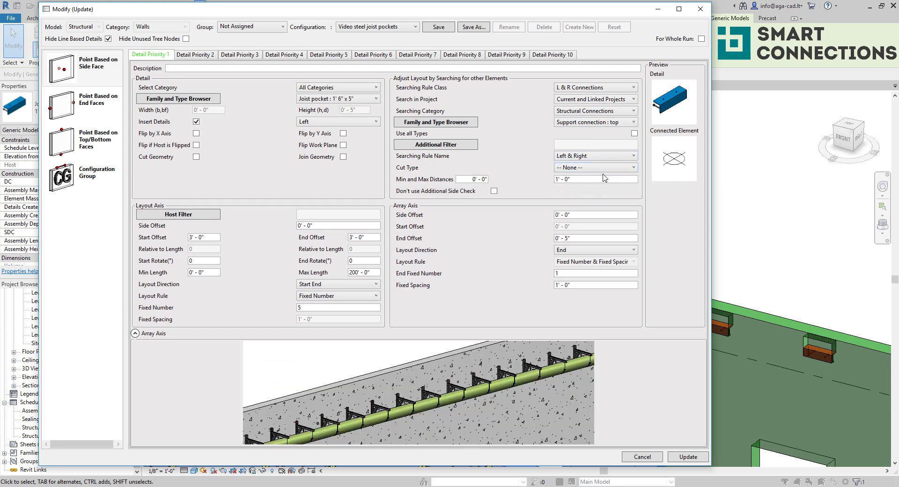
left_click_drag(590, 177, 547, 180)
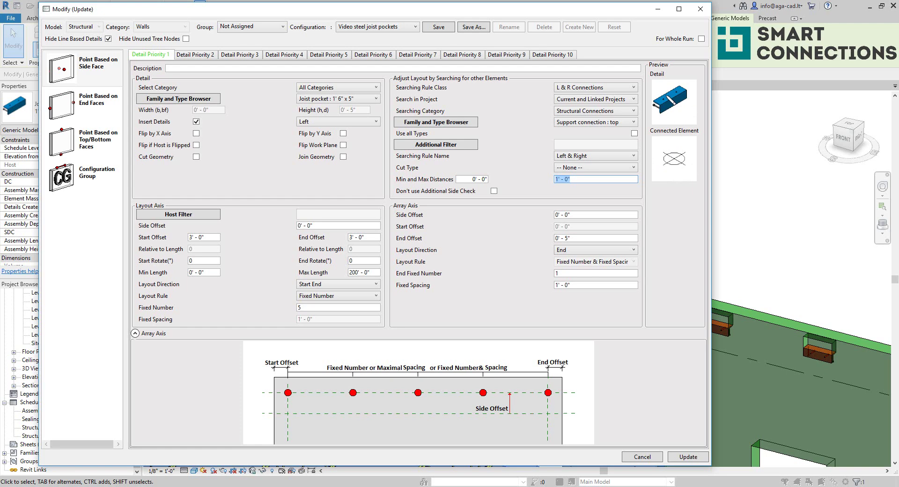
- Set the layout direction to Center for both the array axis and the layout axis, and update the joist pockets
left_click(604, 250)
left_click(578, 268)
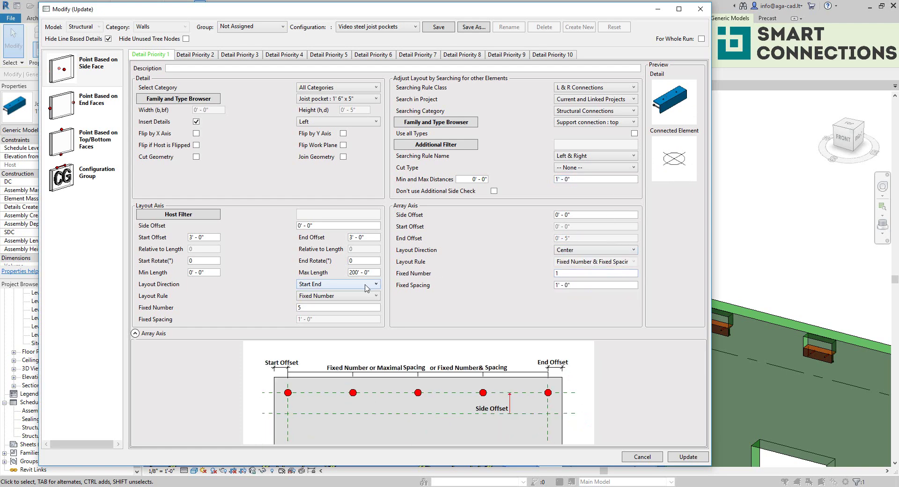
left_click(367, 284)
left_click(328, 307)
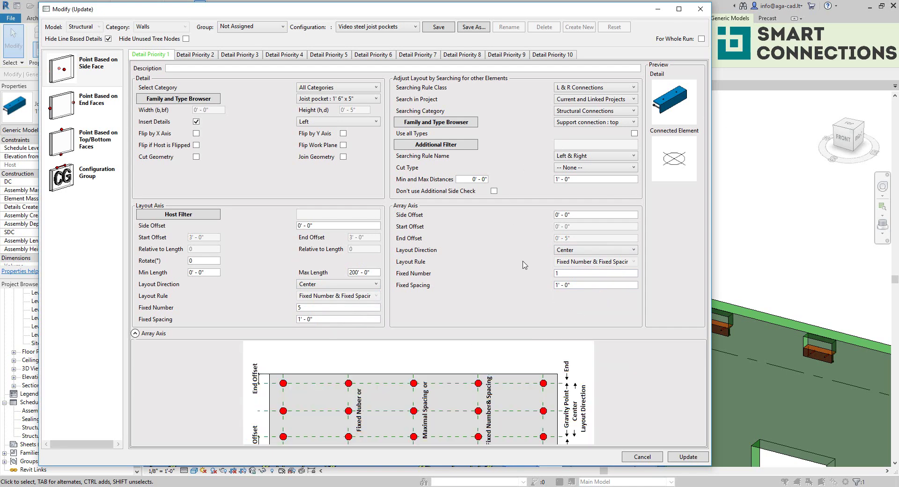
left_click(687, 457)
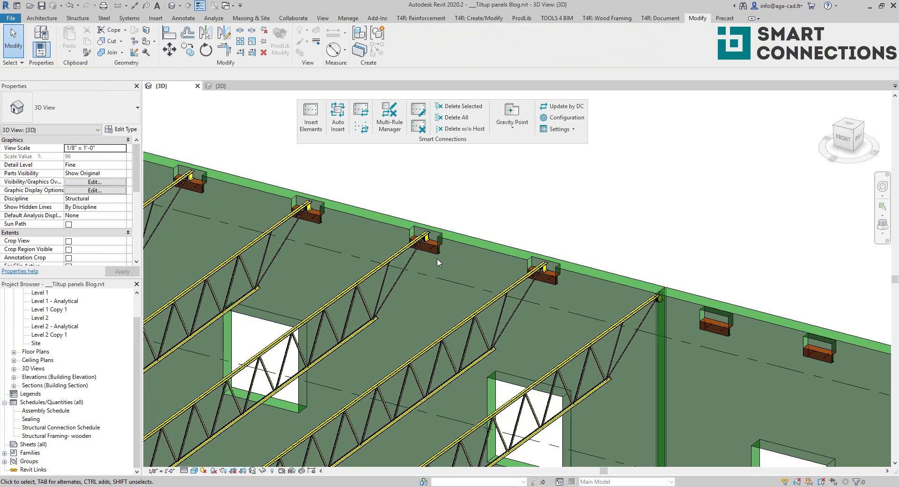
- Inspect an updated joist pocket up close and its alignment with the support connection at the joist end
left_click(437, 251)
middle_click_drag(437, 251, 542, 251)
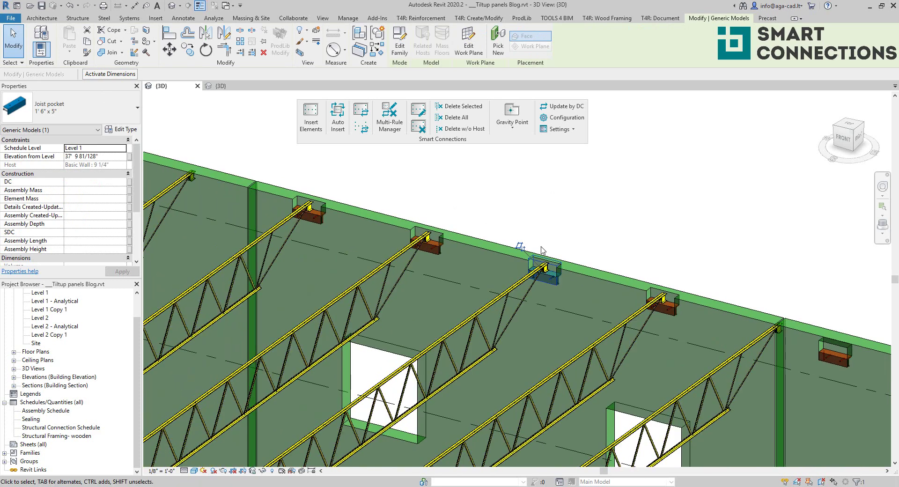
scroll(443, 240, "up", 5)
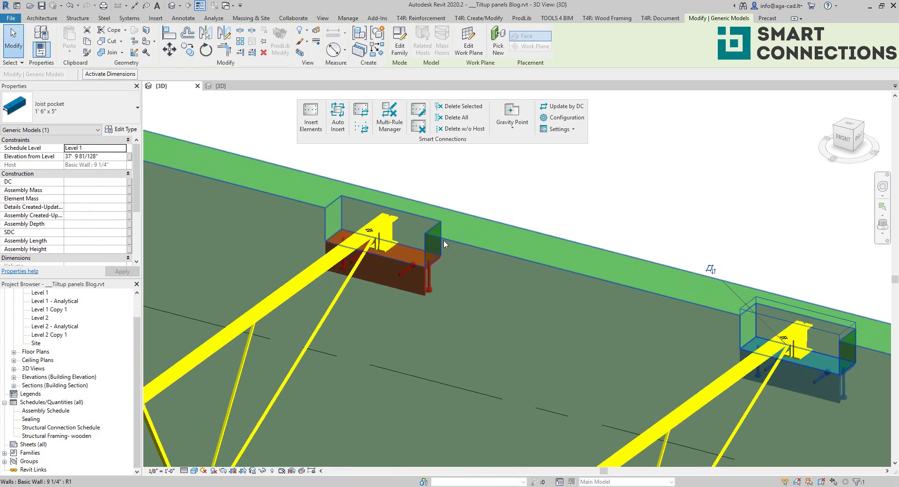
scroll(369, 222, "up", 4)
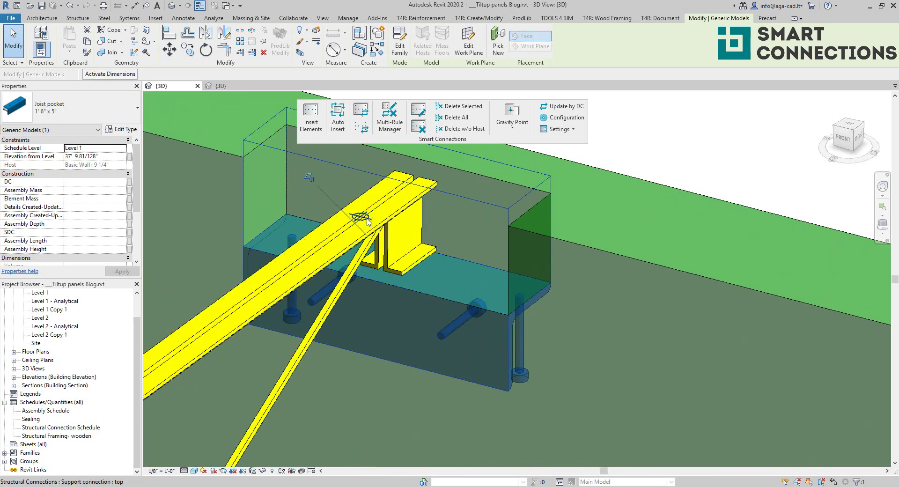
left_click(368, 221)
scroll(367, 221, "down", 2)
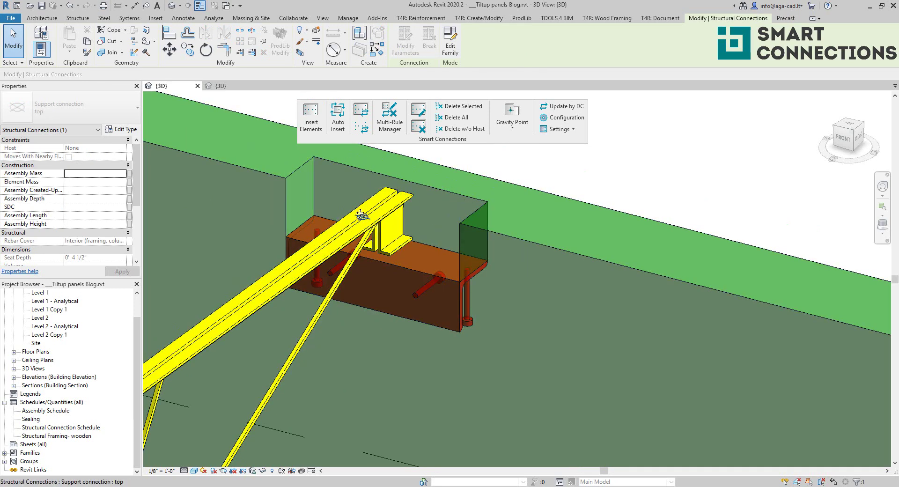
middle_click_drag(361, 215, 406, 251, "shift")
key("Escape")
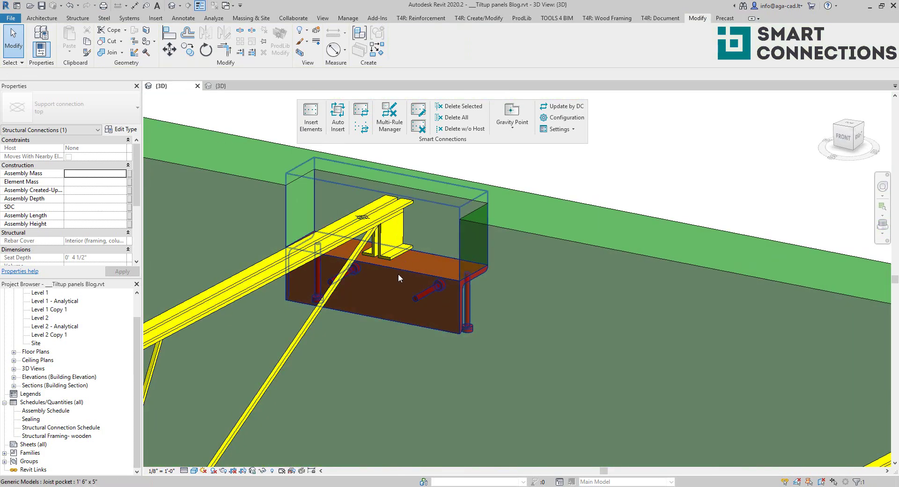
- Compare the joist pockets at the steel joists with the fixed-layout pockets in the adjacent wall panels
scroll(399, 278, "down", 8)
scroll(474, 206, "up", 2)
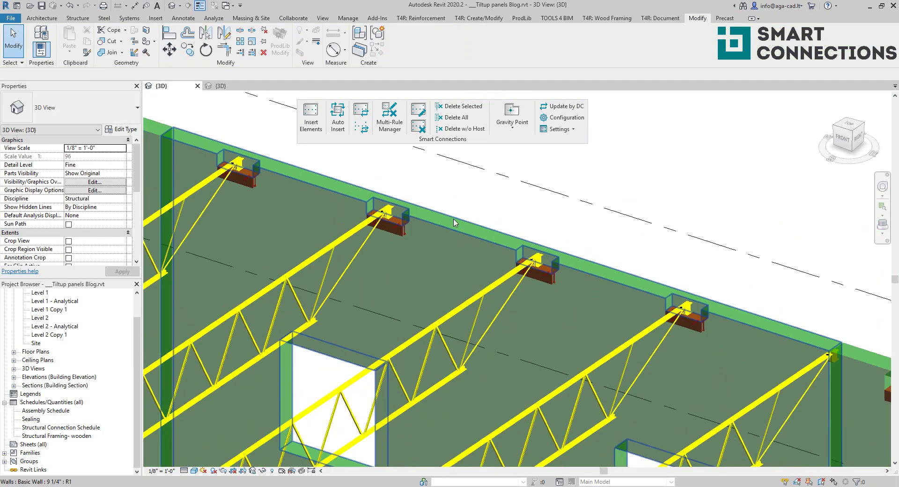
scroll(453, 223, "down", 3)
scroll(331, 181, "up", 2)
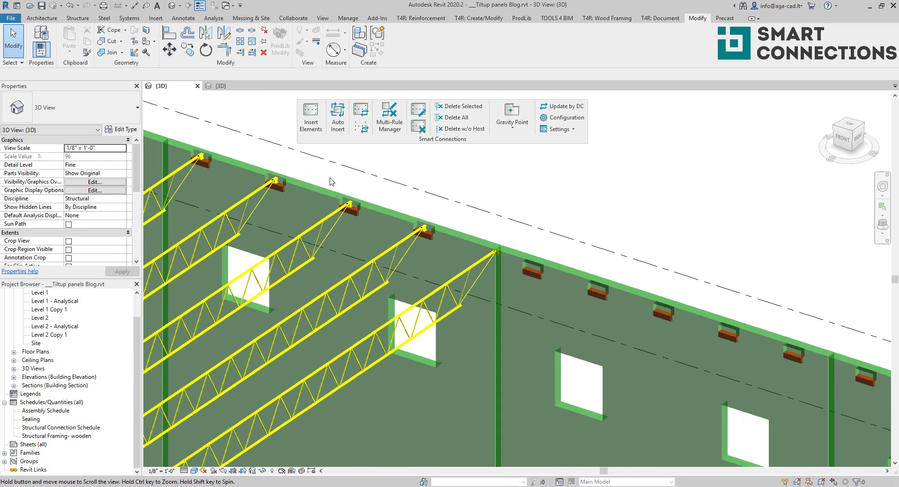
scroll(331, 181, "down", 3)
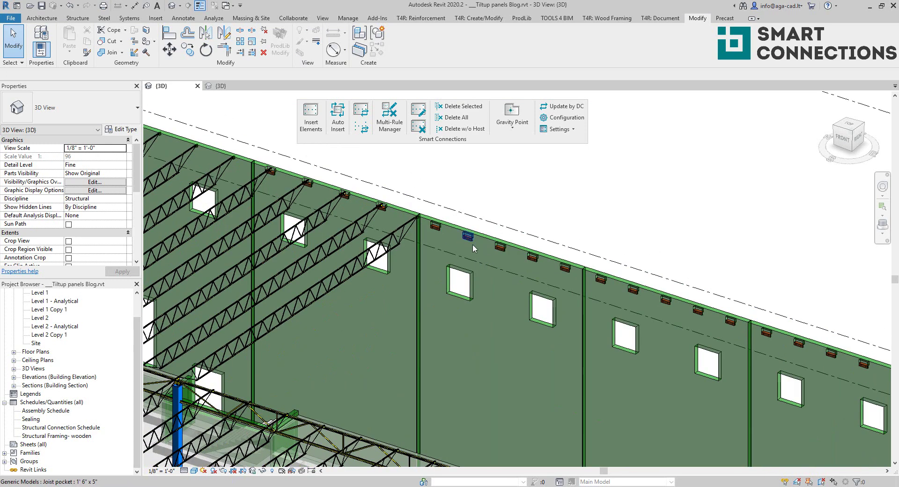
scroll(394, 171, "up", 2)
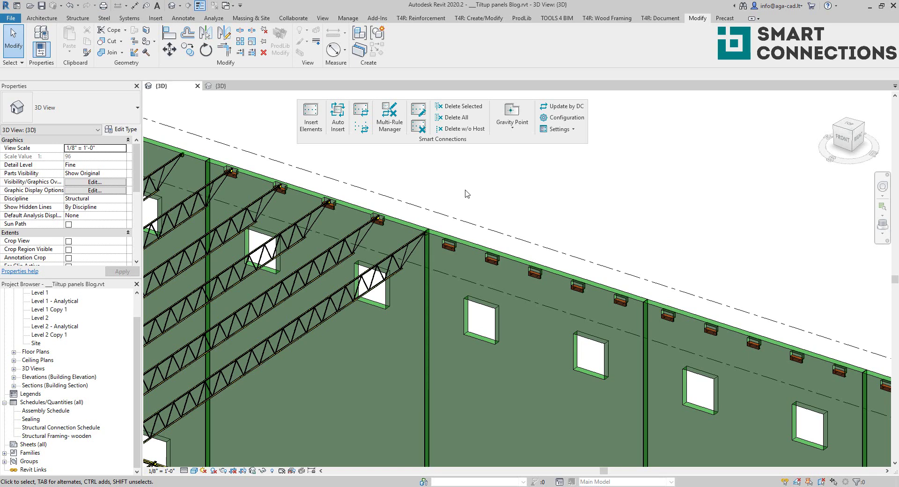
middle_click_drag(393, 168, 408, 183)
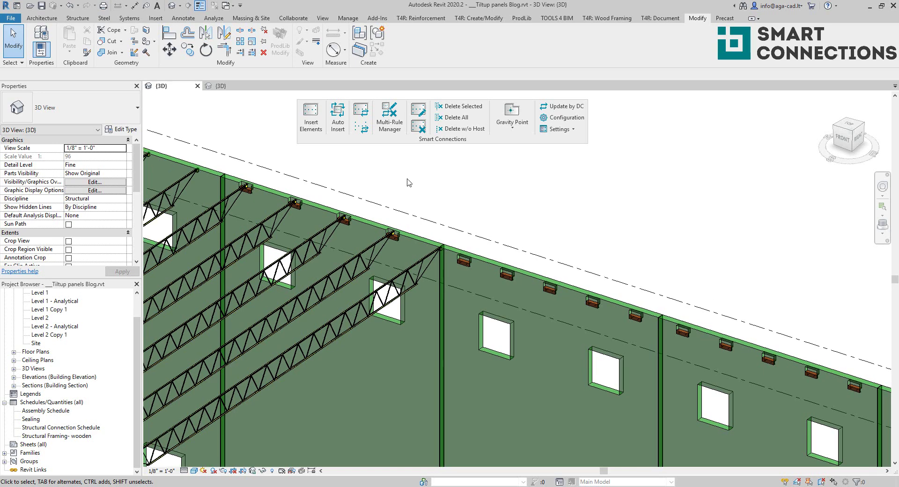